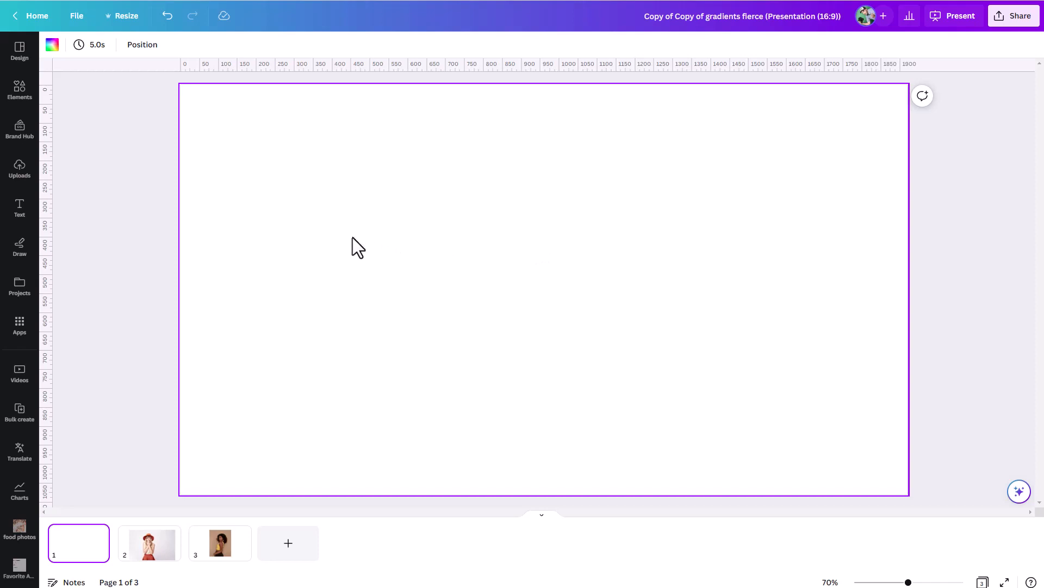
# Search the elements library for "gradient" and add the pink, yellow and blue gradient photo to page 1
pyautogui.click(29, 102)
pyautogui.click(121, 51)
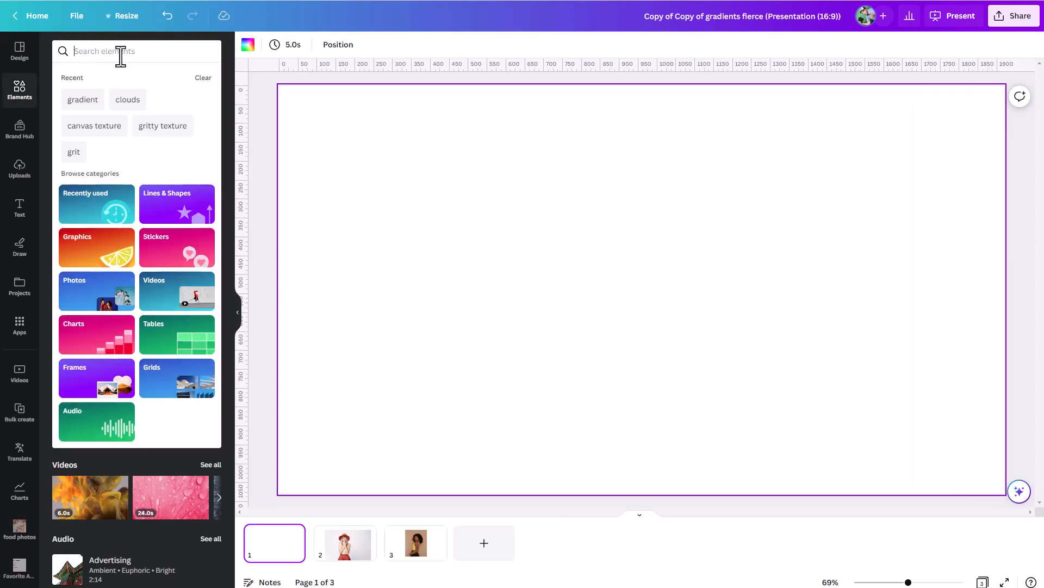
pyautogui.write('gradi')
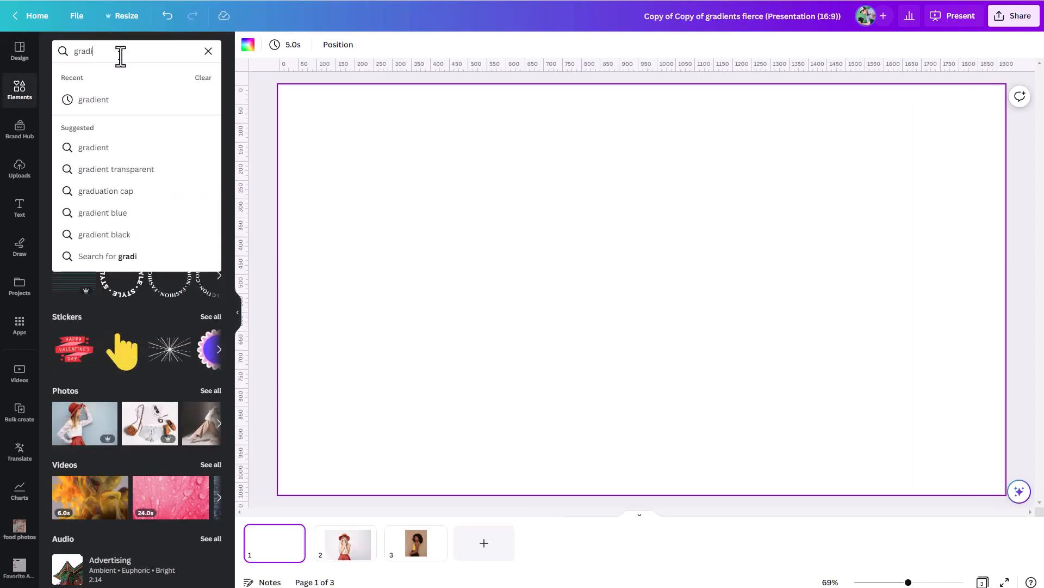
pyautogui.write('ent')
pyautogui.press('Return')
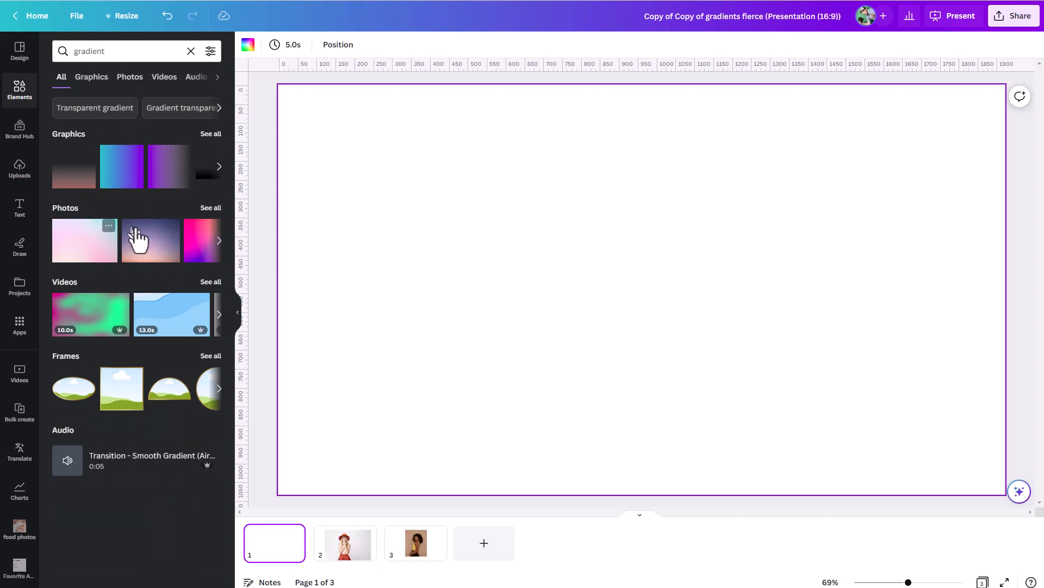
pyautogui.click(199, 248)
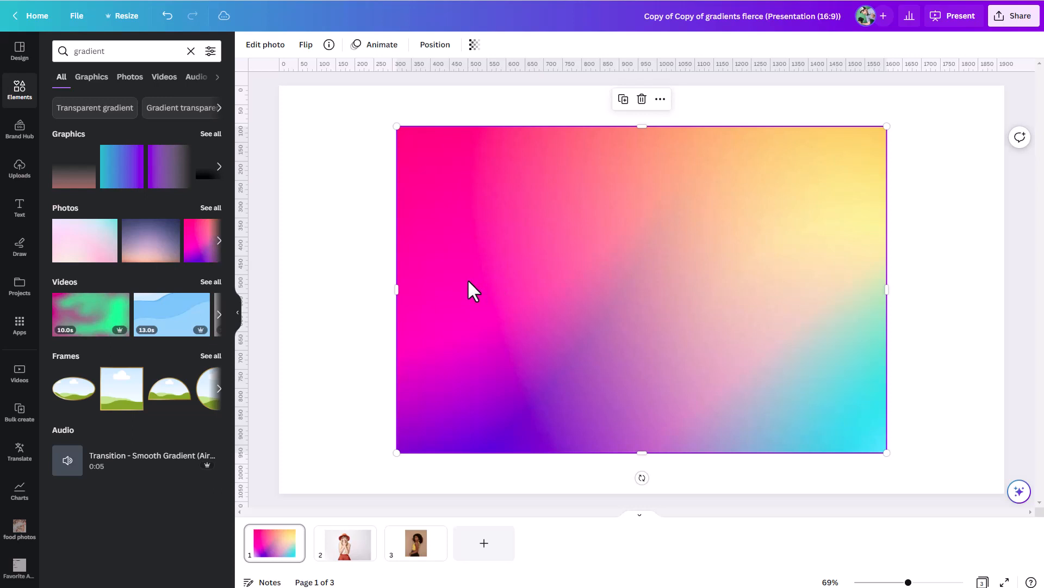
# Replace the gradient photo with the teal-to-purple gradient graphic and recolour its teal end to the yellow brand colour
pyautogui.press('Delete')
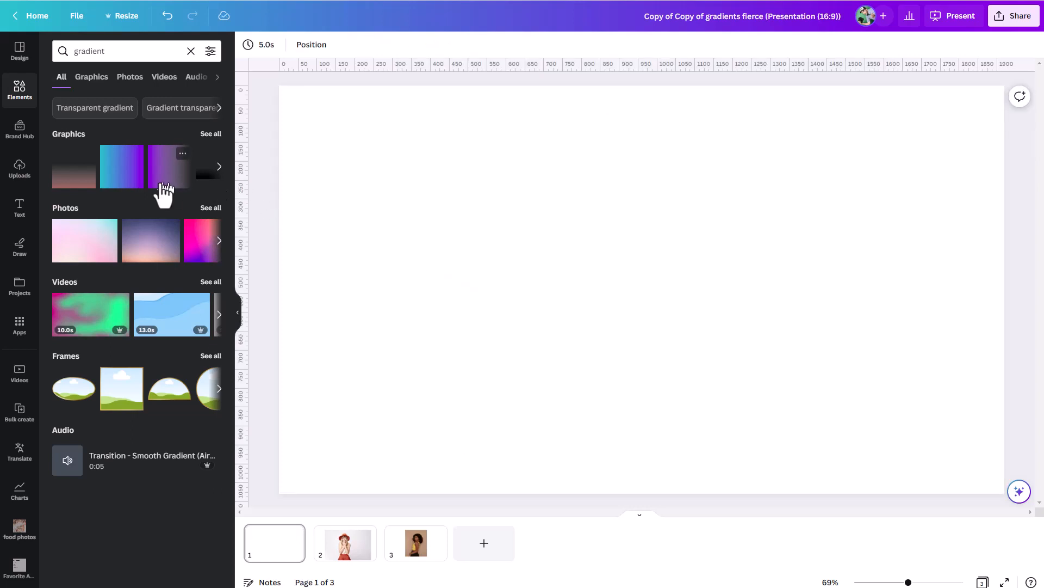
pyautogui.click(109, 180)
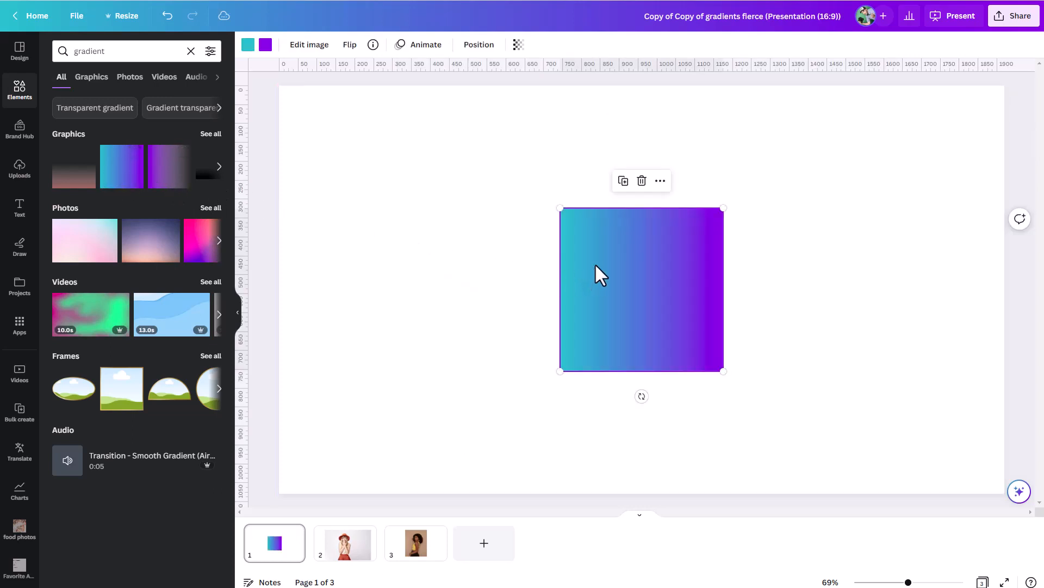
pyautogui.click(248, 45)
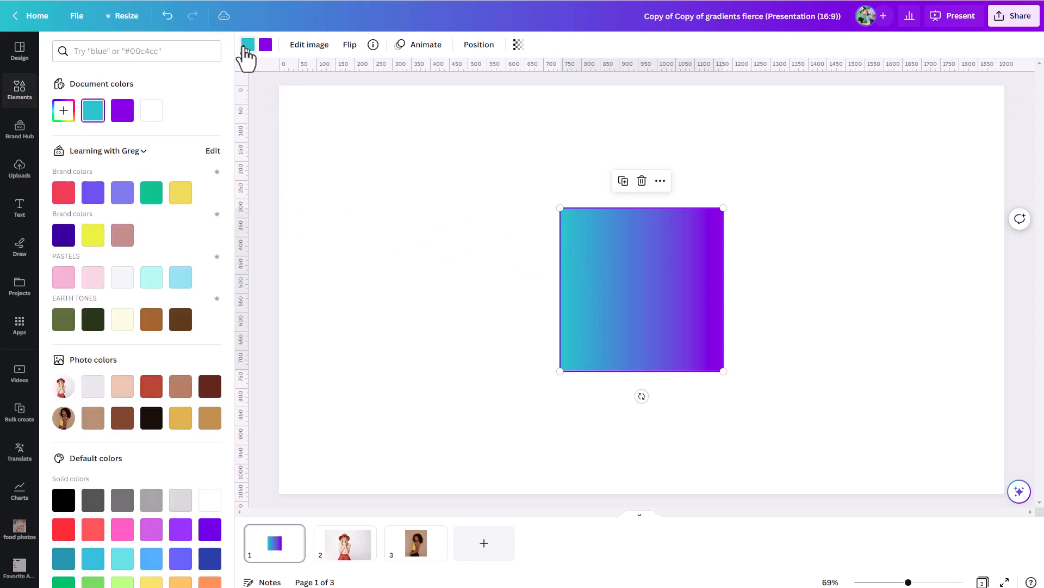
pyautogui.click(180, 199)
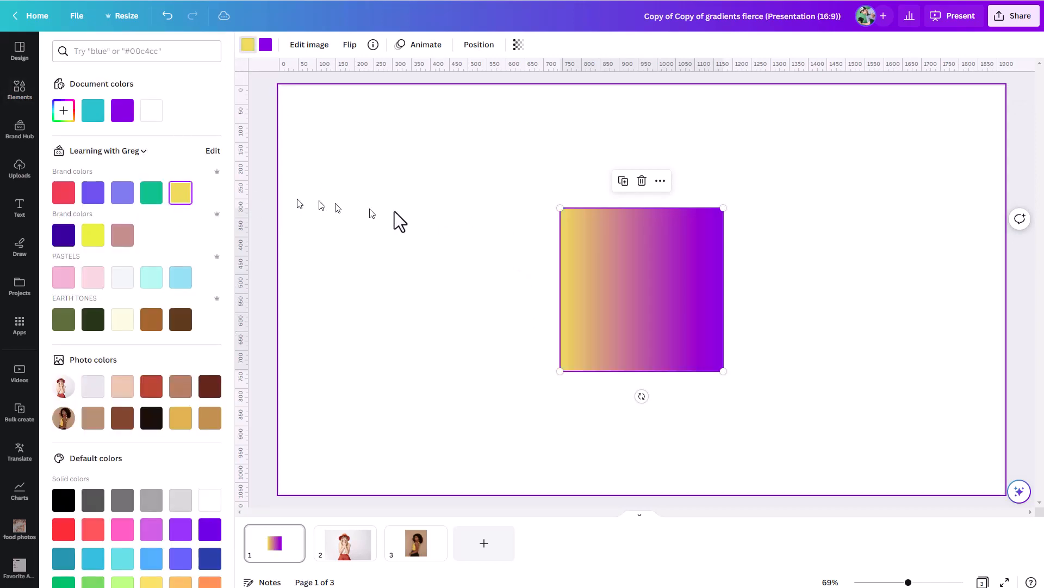
# Move the yellow-to-purple gradient graphic toward the left side of the page, and delete it
pyautogui.click(479, 218)
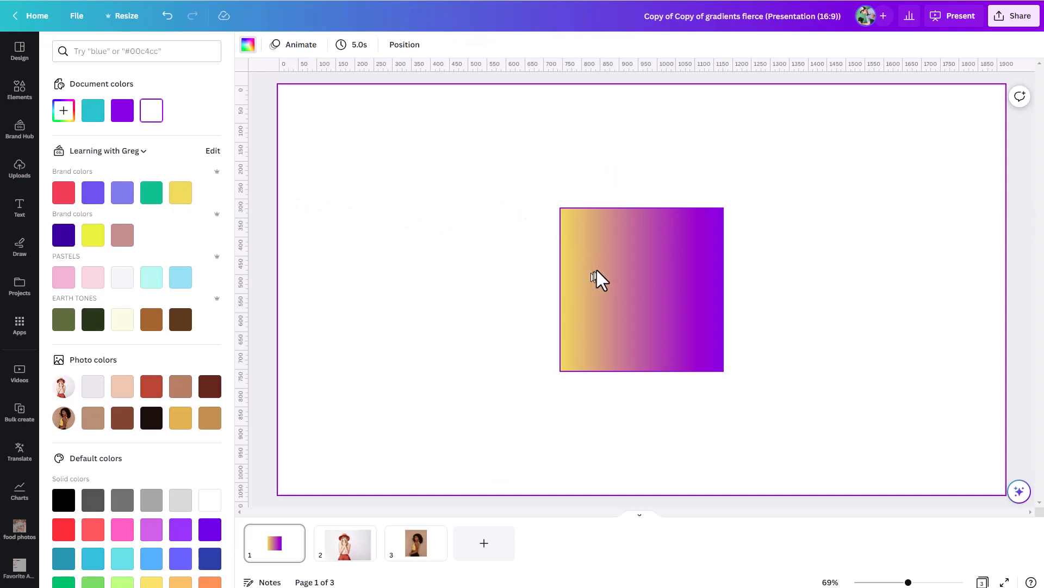
pyautogui.moveTo(596, 270); pyautogui.dragTo(502, 269)
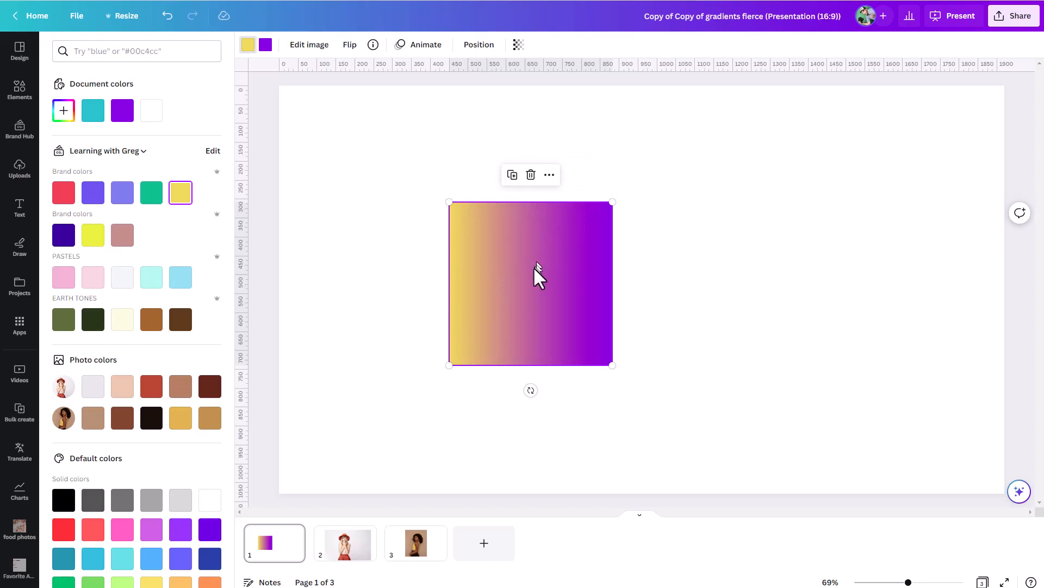
pyautogui.press('Delete')
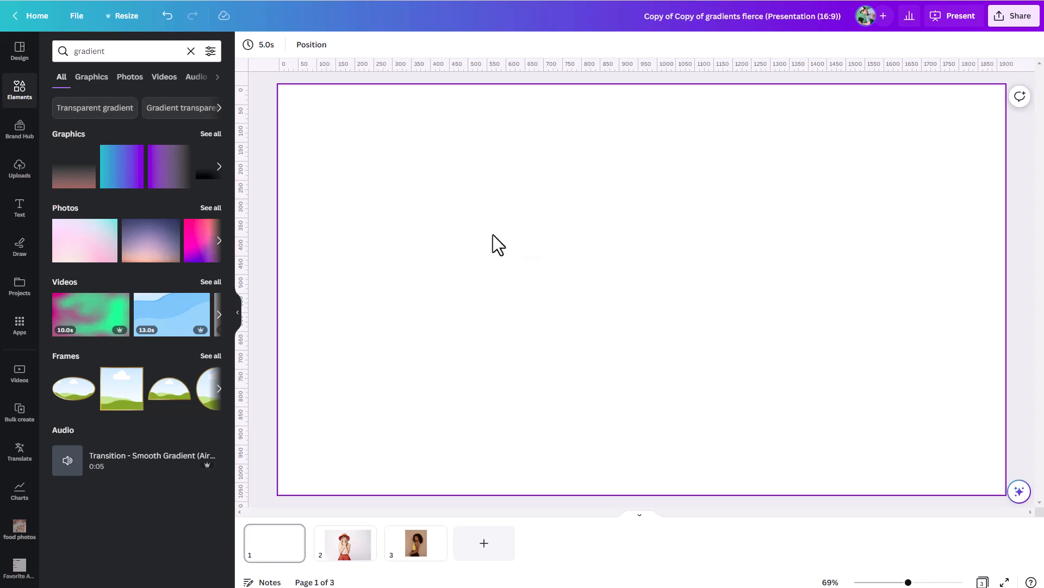
# Add a square shape to the page and enlarge it from its upper-left corner to about 640 by 520 px
pyautogui.click(439, 272)
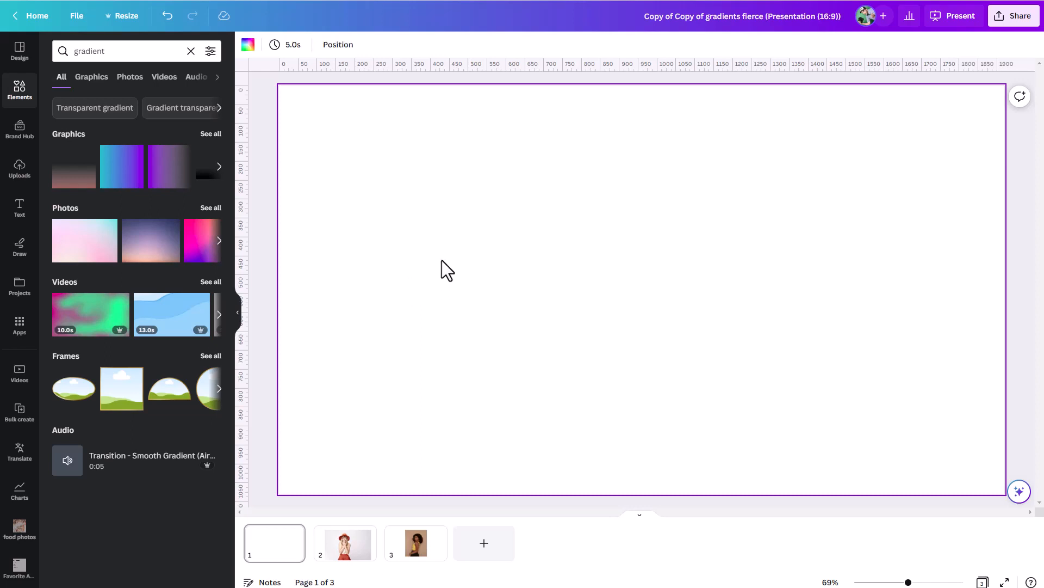
pyautogui.press('r')
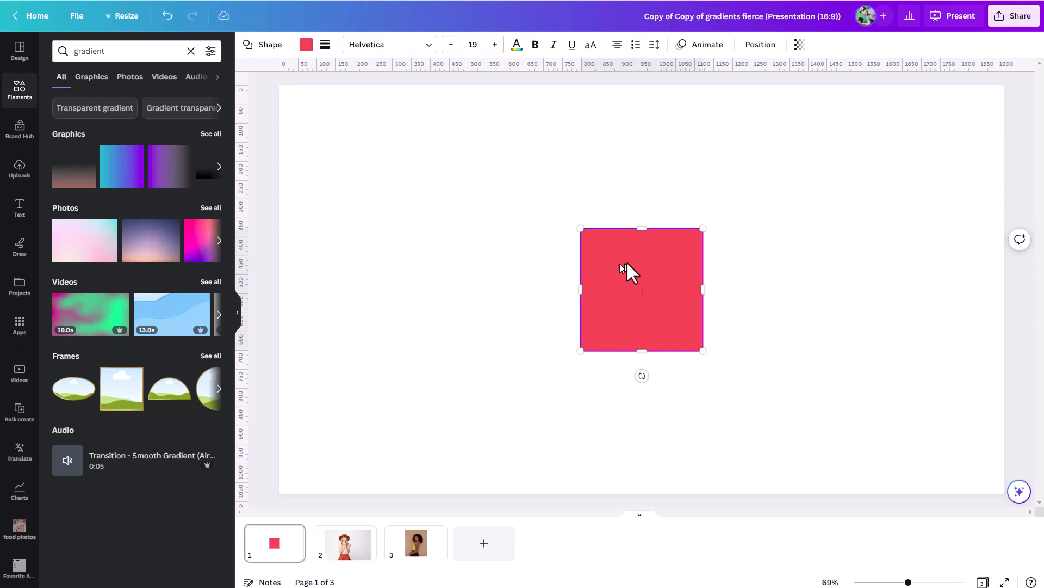
pyautogui.click(546, 267)
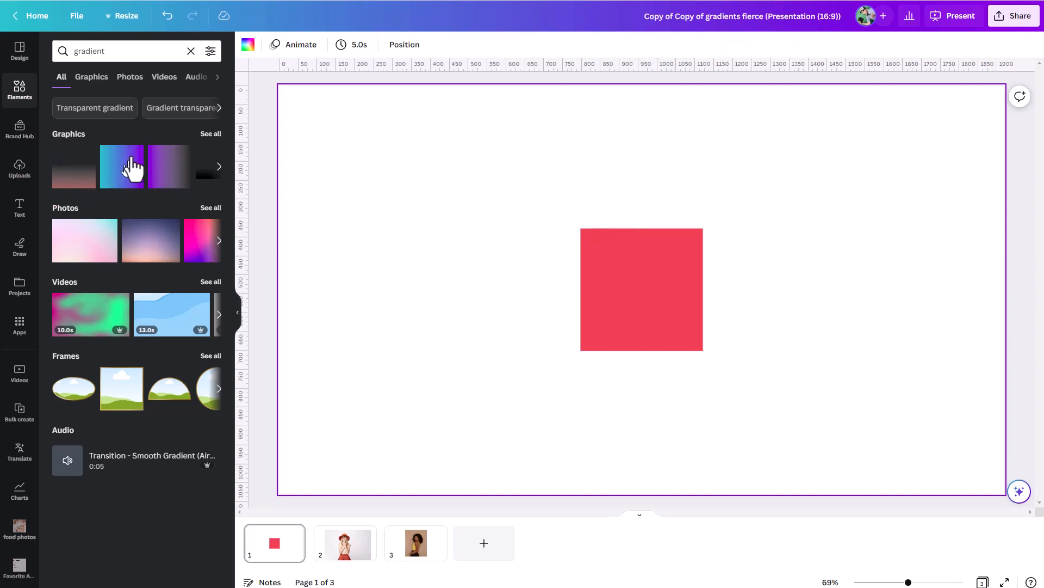
pyautogui.click(191, 50)
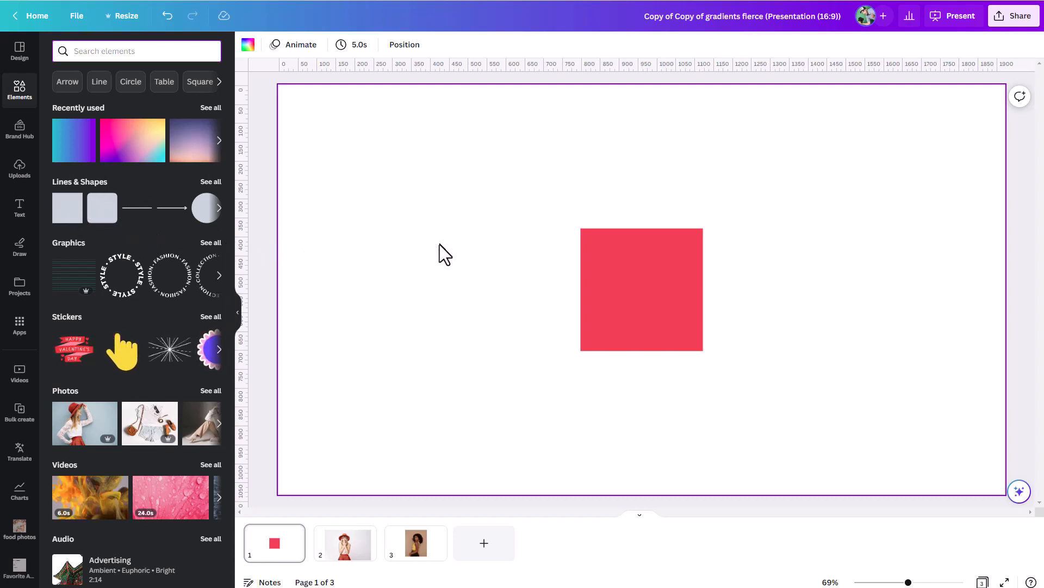
pyautogui.click(618, 291)
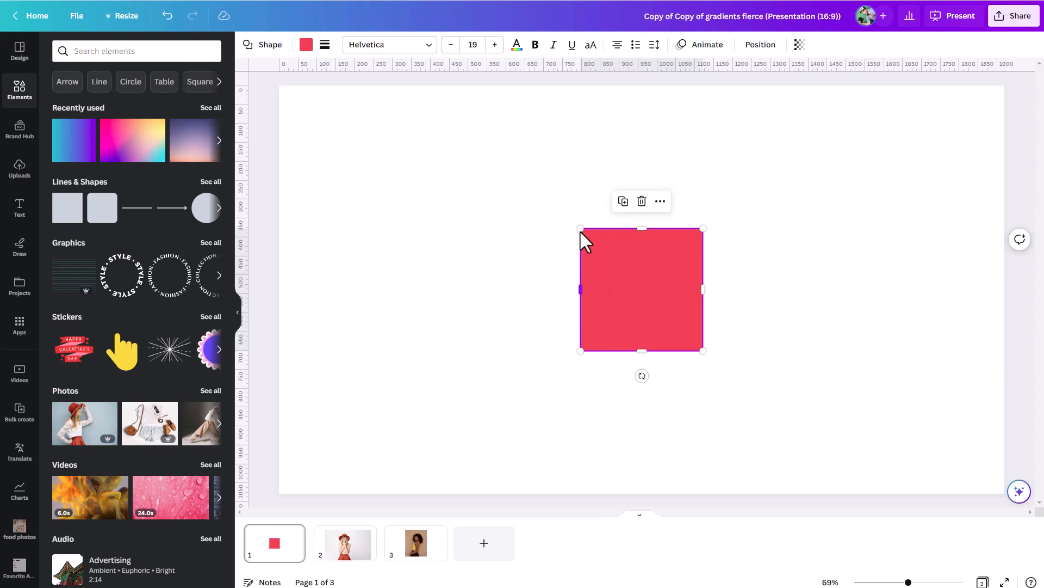
pyautogui.moveTo(578, 226); pyautogui.dragTo(459, 154)
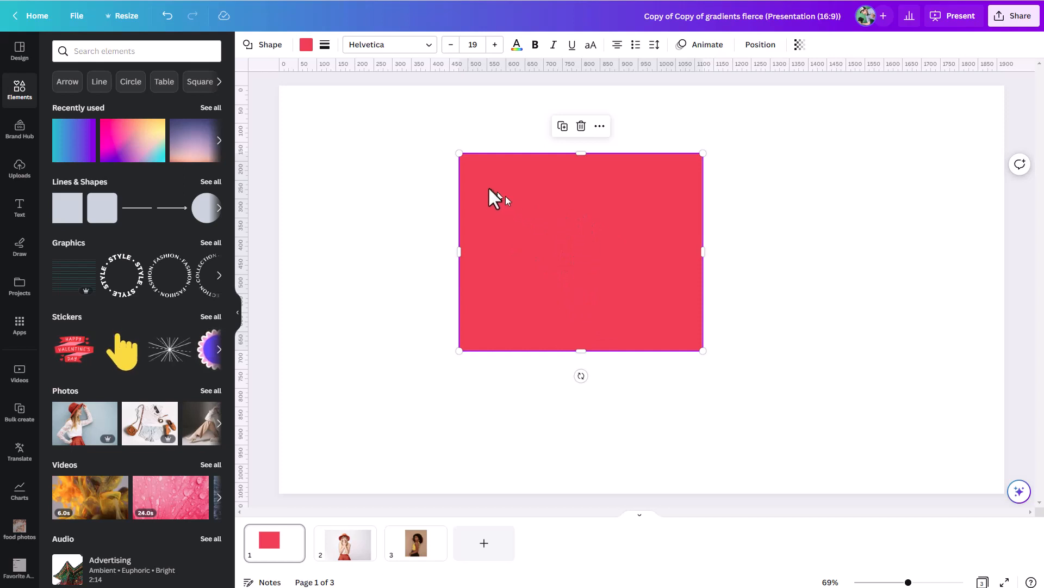
# Give the rectangle a two-colour gradient fill and set its second gradient colour to yellow #FFF34E
pyautogui.click(306, 52)
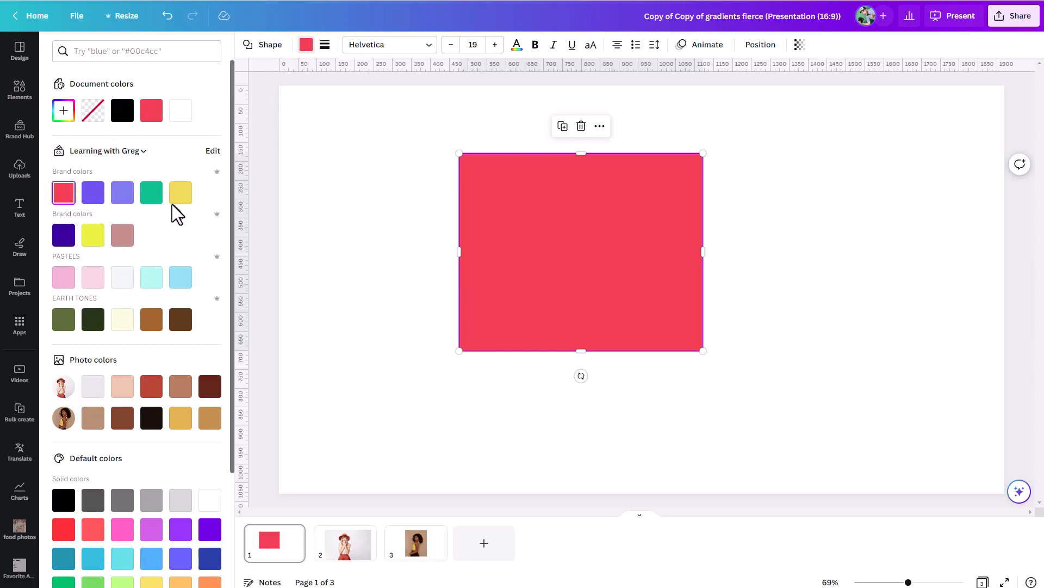
pyautogui.click(64, 114)
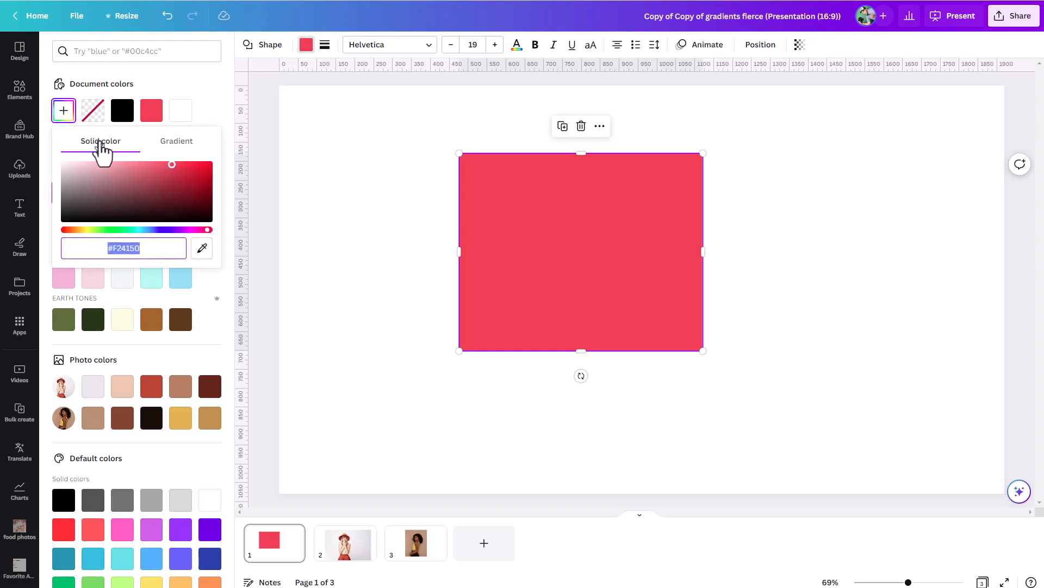
pyautogui.click(172, 143)
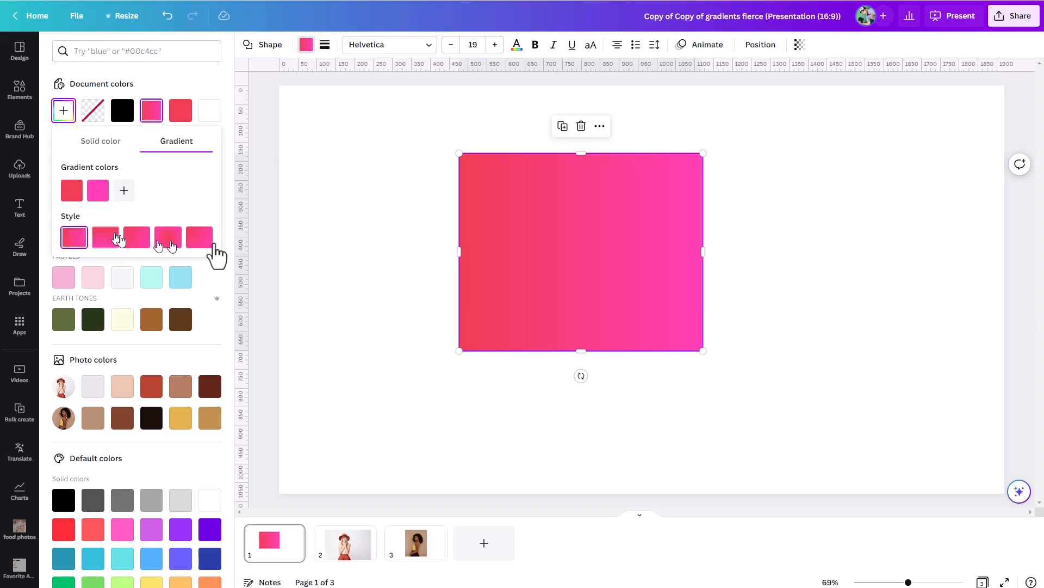
pyautogui.click(104, 199)
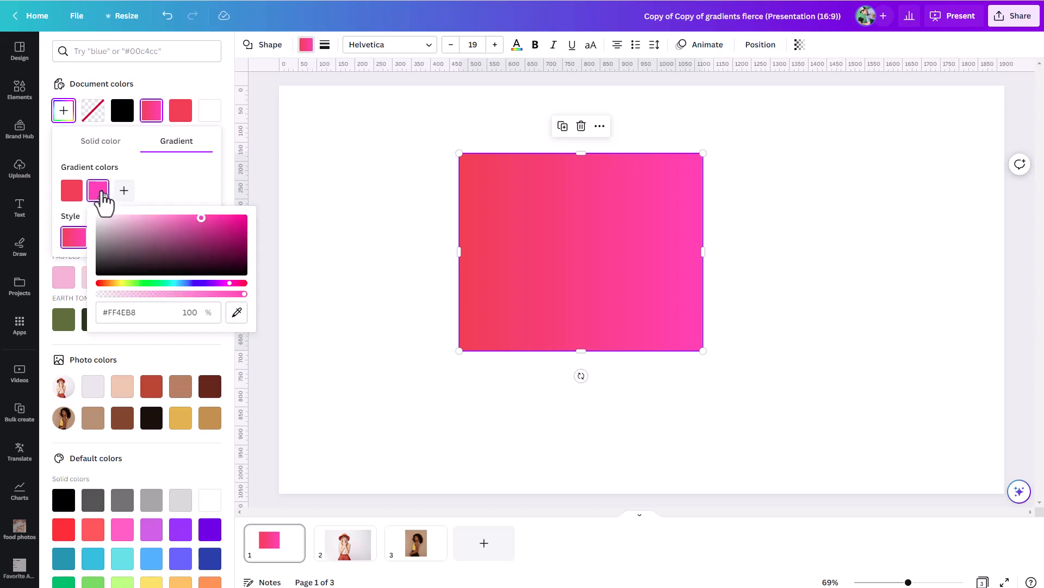
pyautogui.click(123, 284)
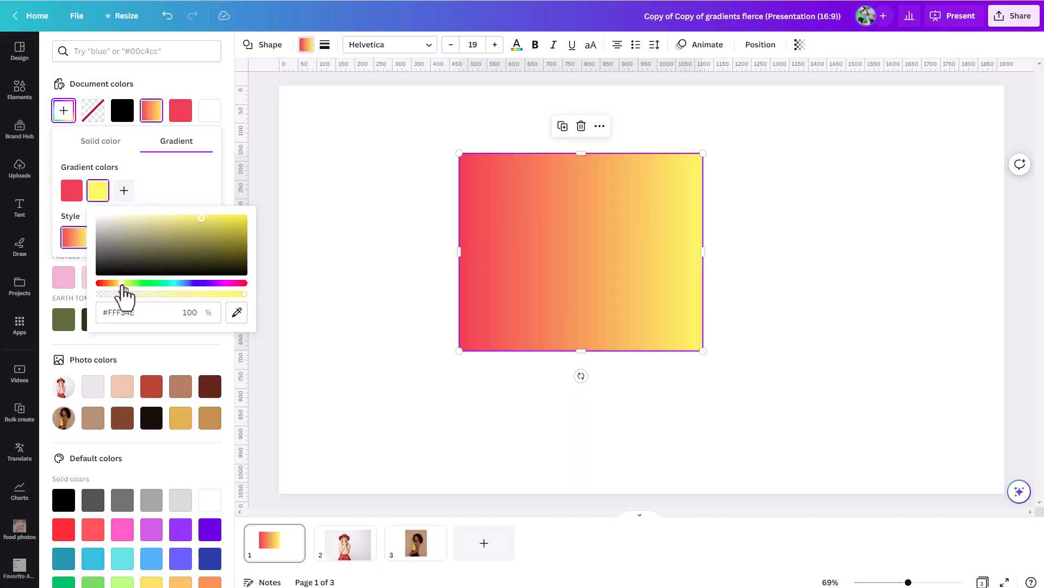
pyautogui.click(170, 185)
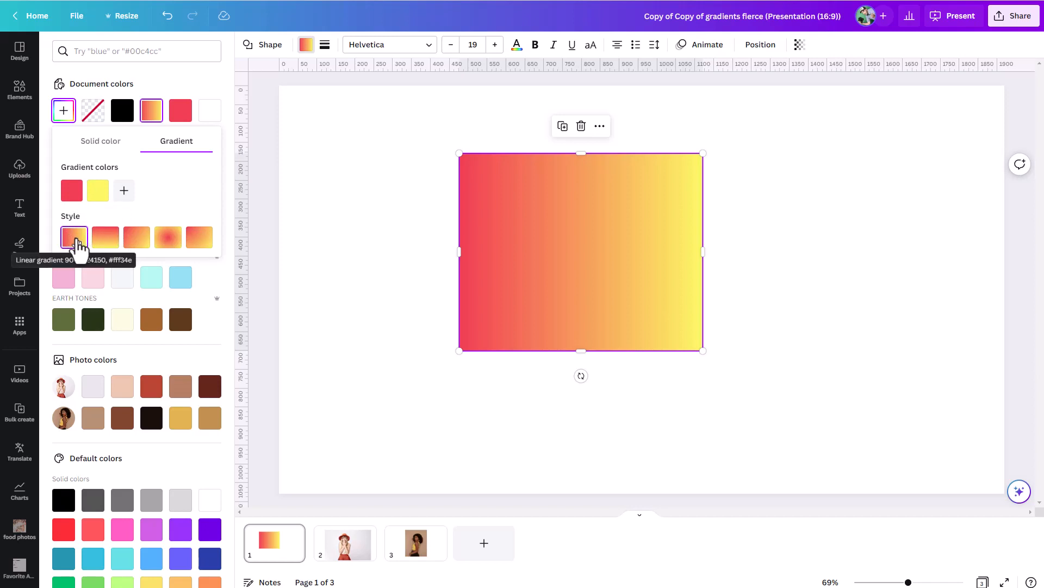
# Try the vertical, diagonal, centre radial and corner radial gradient styles on the rectangle, ending on the horizontal linear style
pyautogui.click(106, 242)
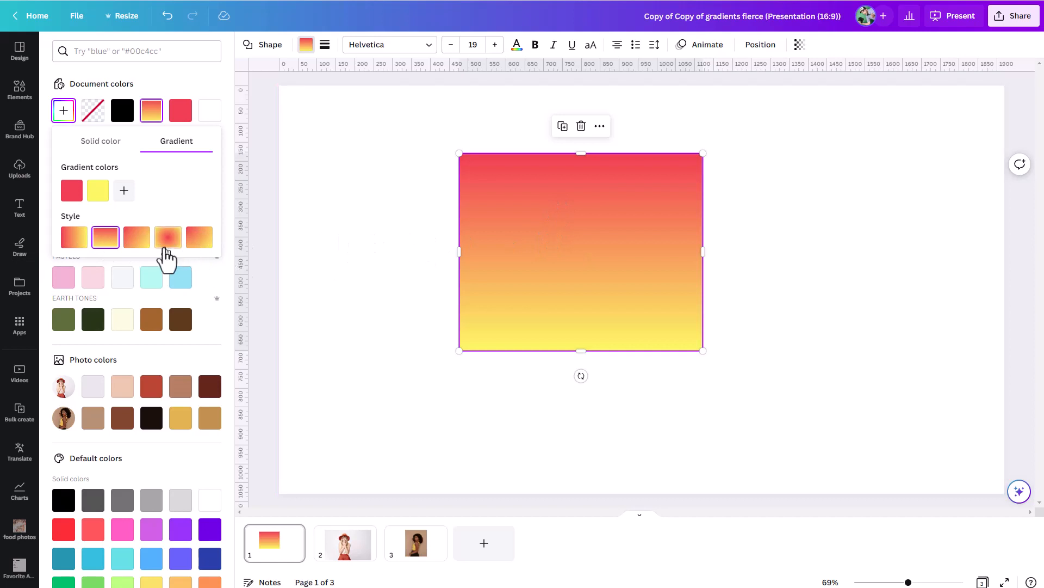
pyautogui.click(137, 240)
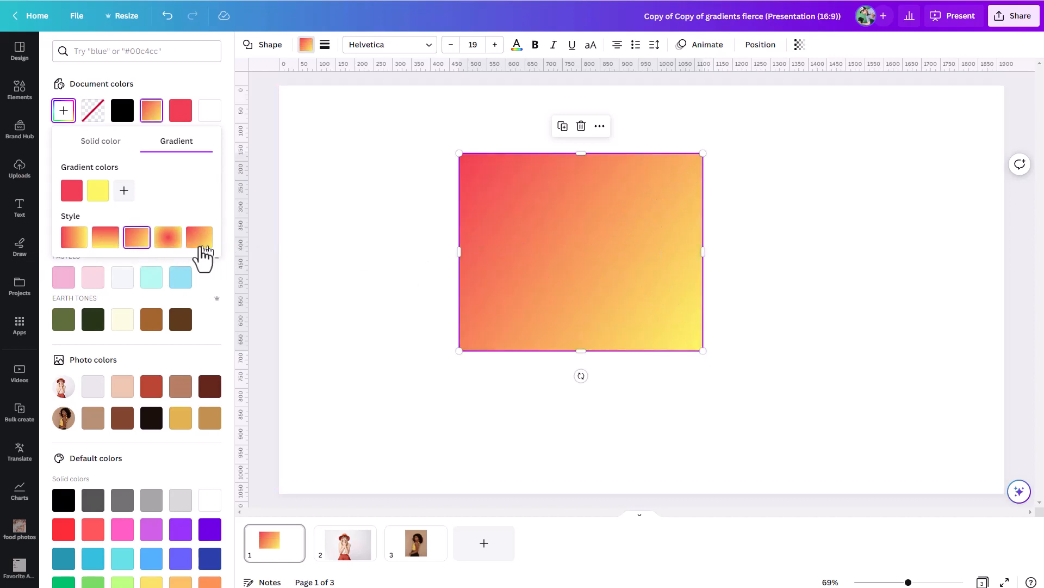
pyautogui.click(173, 243)
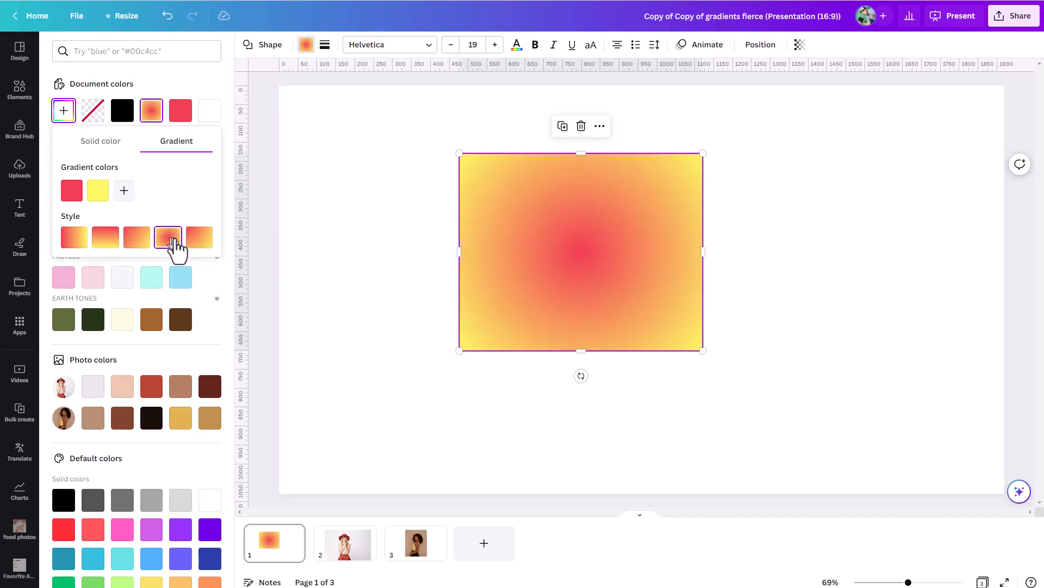
pyautogui.click(203, 242)
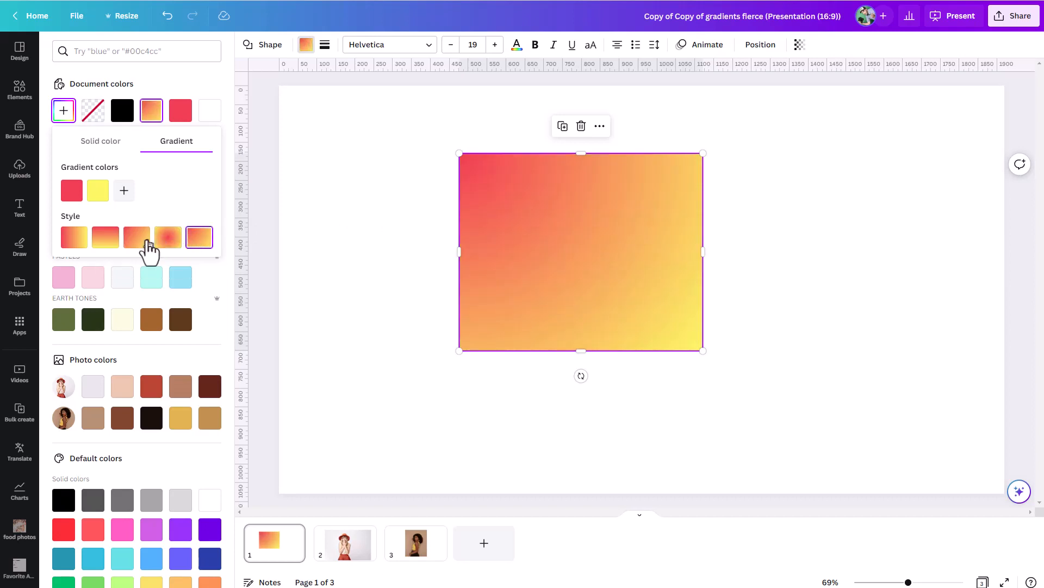
pyautogui.click(79, 239)
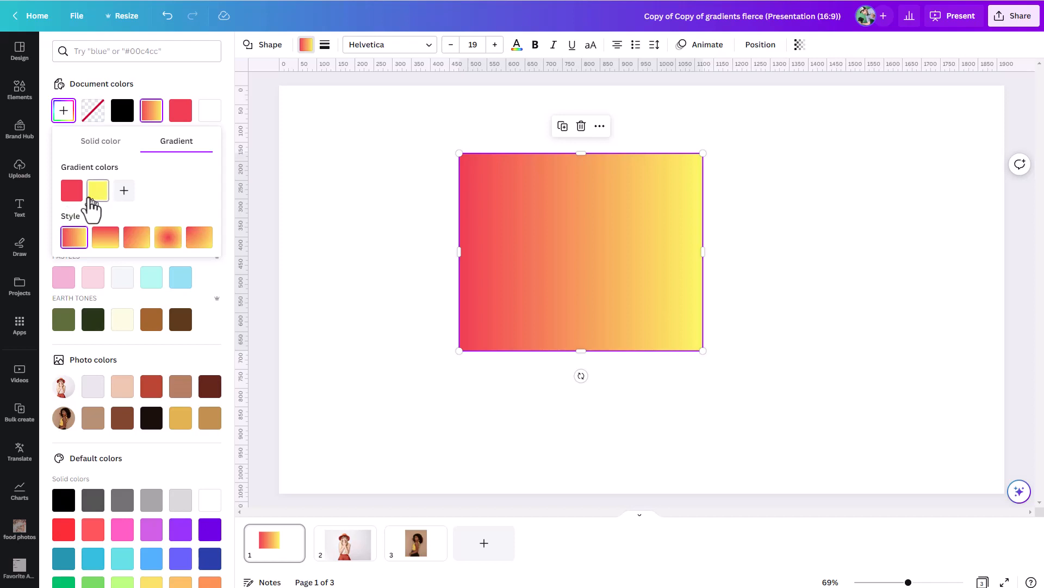
# Add a third colour to the rectangle's gradient and set it to blue #4E80FF
pyautogui.click(124, 190)
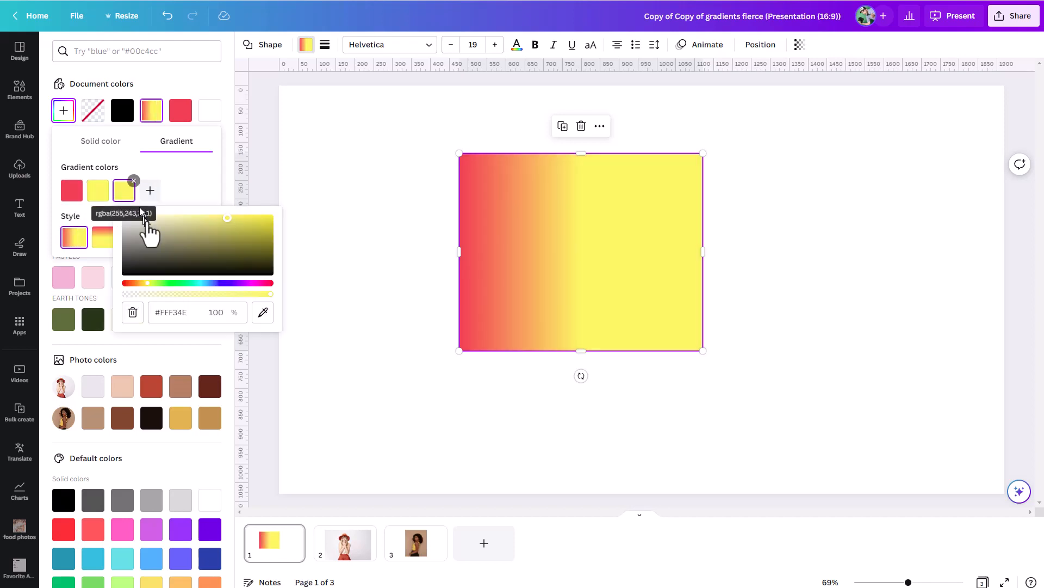
pyautogui.click(215, 283)
pyautogui.click(207, 191)
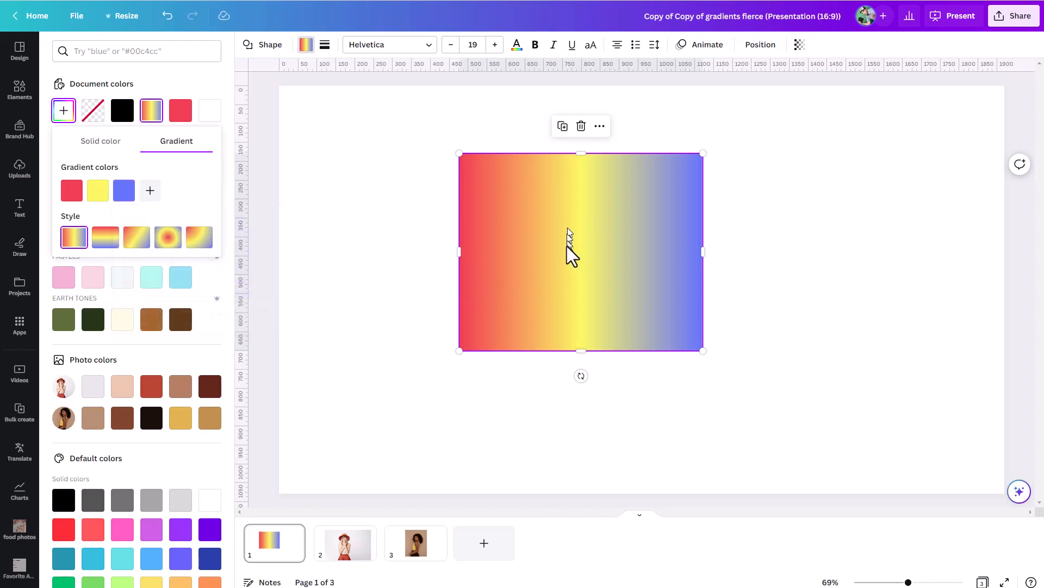
# Add a fourth gradient colour sampled from the yellow swatch, #F9F861, and reorder it ahead of the blue
pyautogui.click(150, 191)
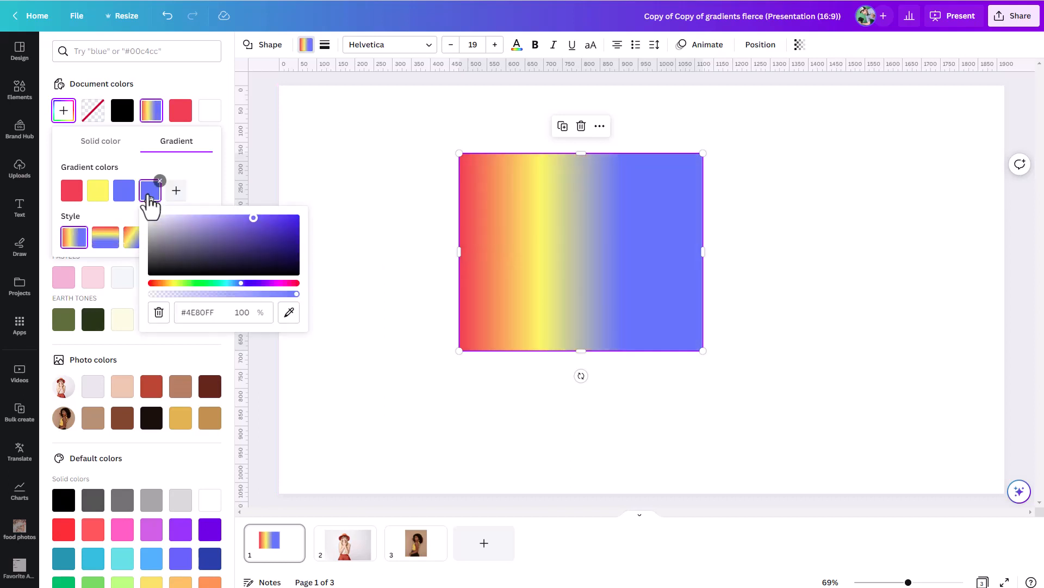
pyautogui.click(289, 312)
pyautogui.click(99, 189)
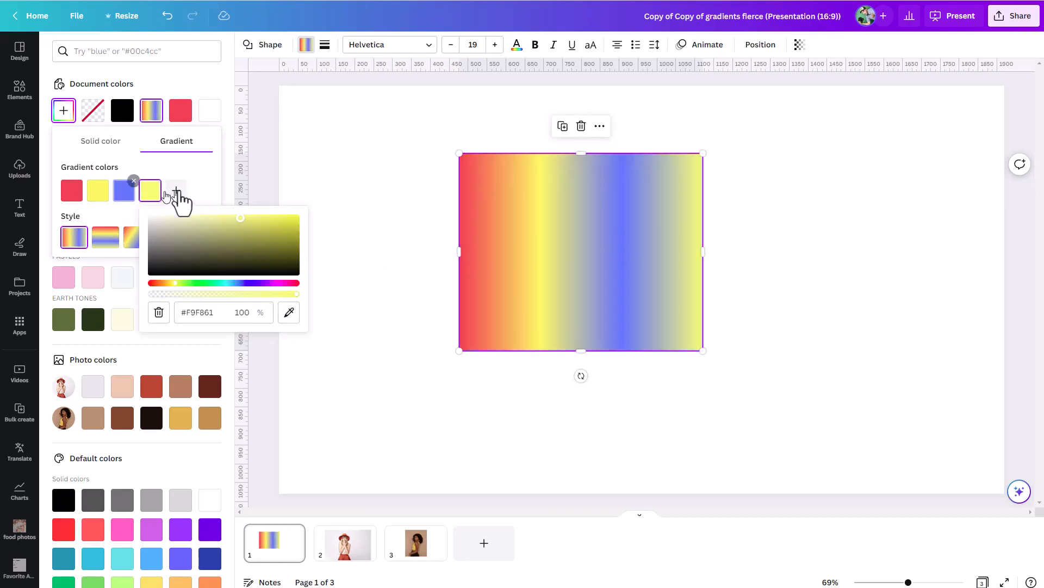
pyautogui.click(215, 179)
pyautogui.moveTo(157, 197); pyautogui.dragTo(102, 205)
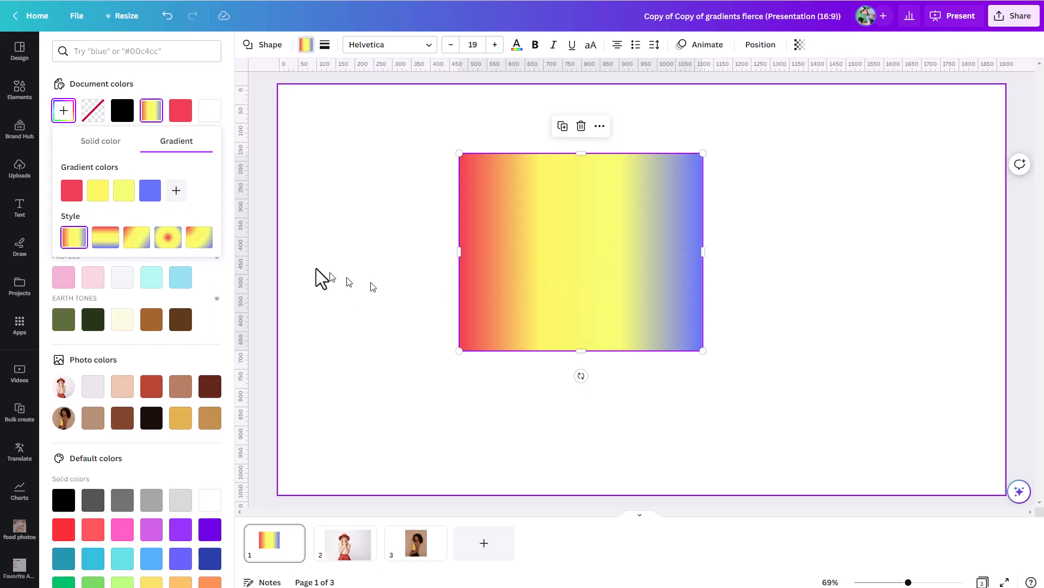
# Add two more blue #4E80FF colours to the end of the rectangle's gradient
pyautogui.click(176, 191)
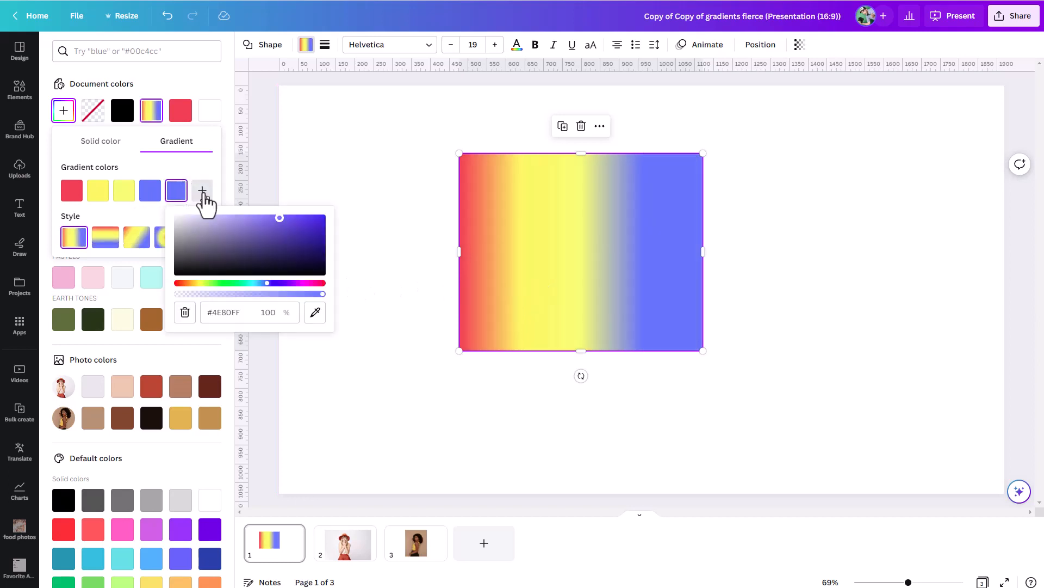
pyautogui.click(203, 190)
pyautogui.click(208, 189)
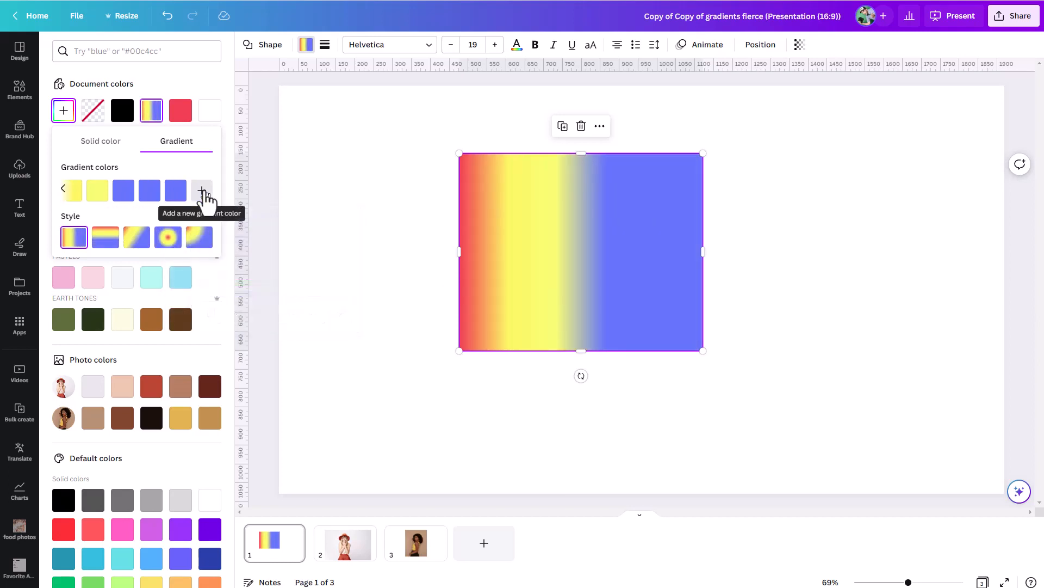
# Add another blue #4E80FF colour to the end of the rectangle's gradient
pyautogui.click(208, 193)
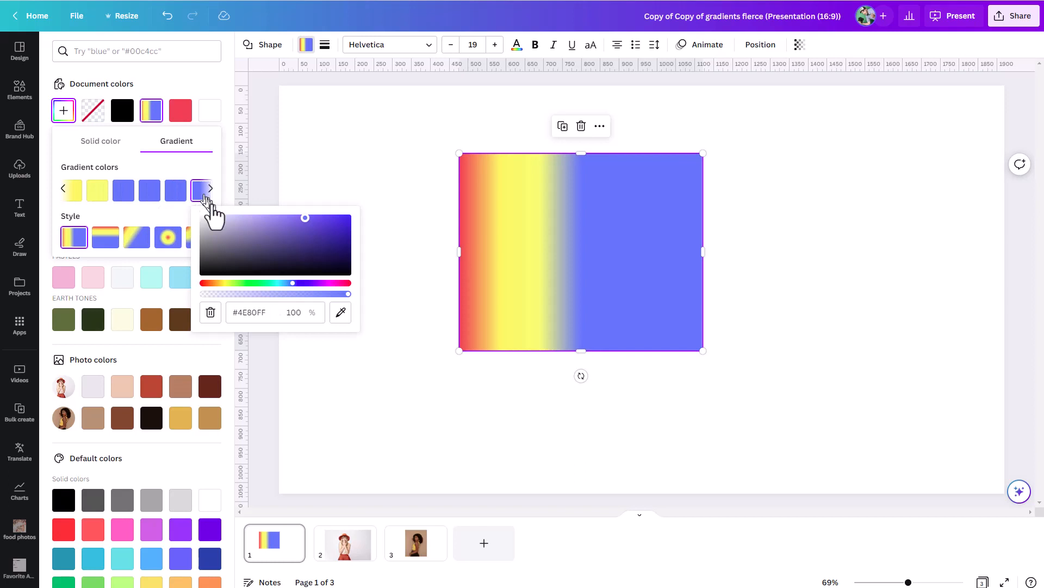
pyautogui.click(713, 223)
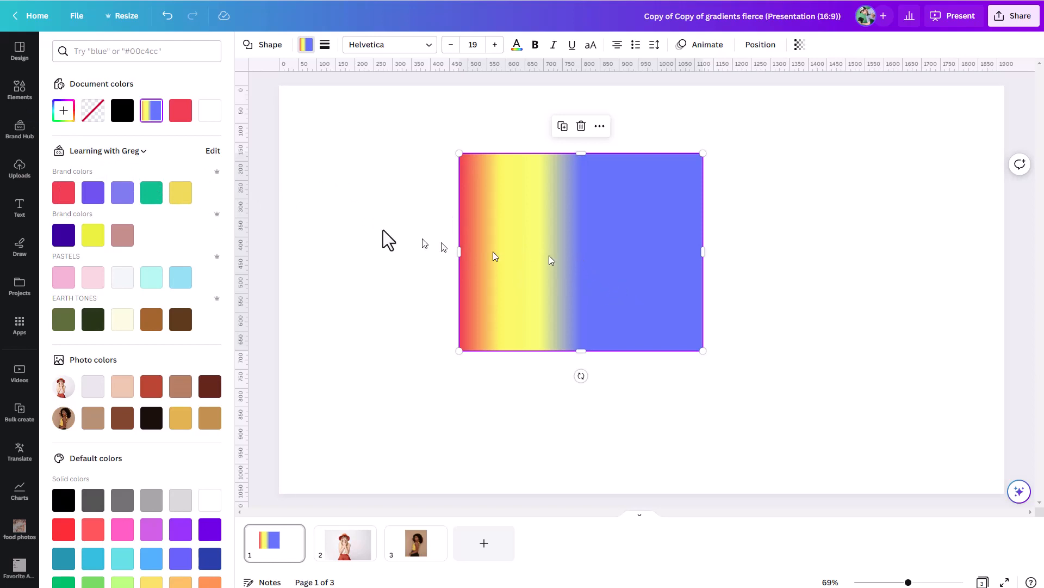
# Remove both yellow colours and the extra blues from the rectangle's gradient, leaving only red and one blue
pyautogui.click(64, 111)
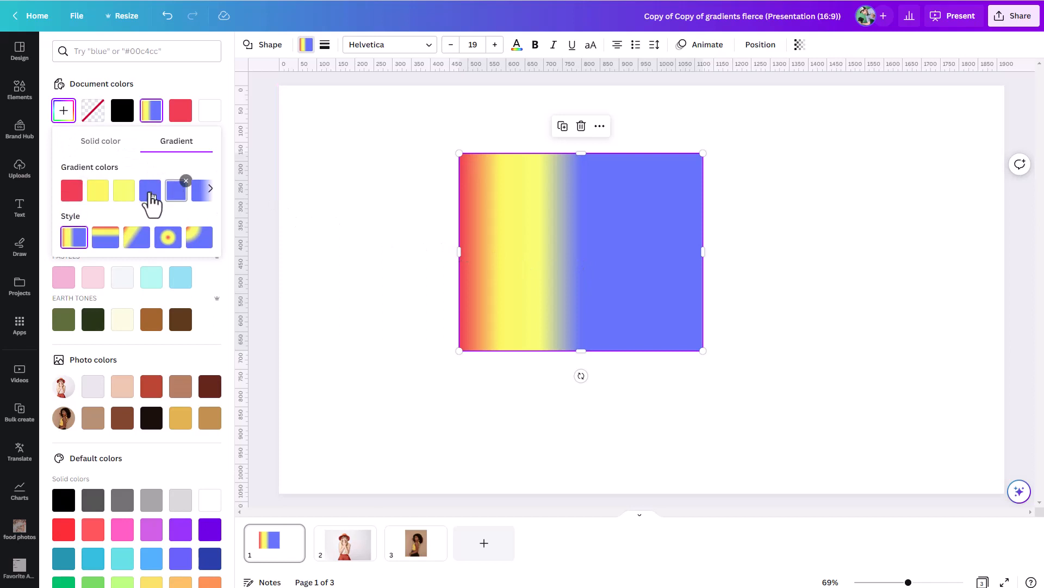
pyautogui.click(211, 193)
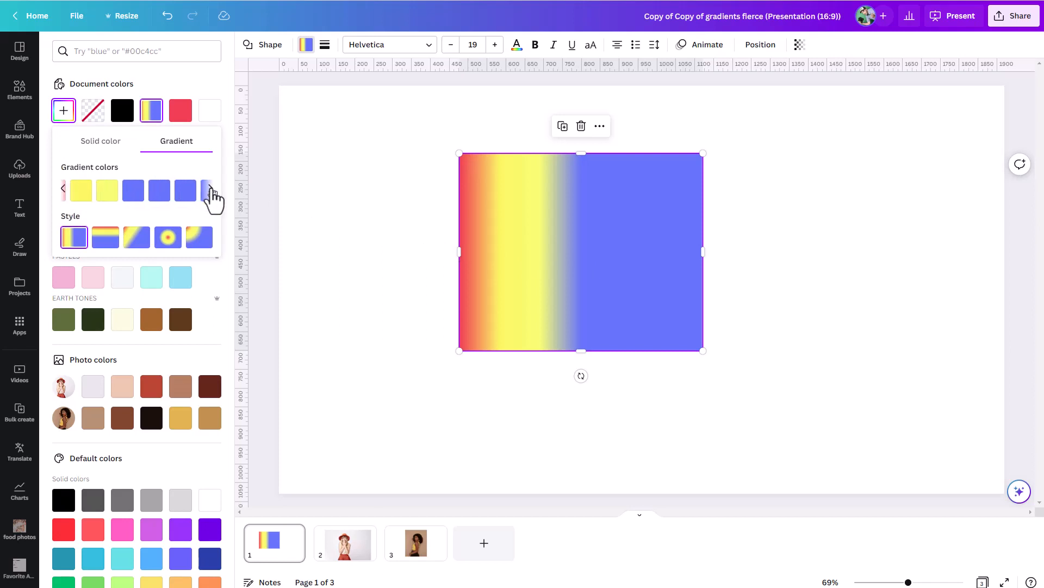
pyautogui.click(62, 188)
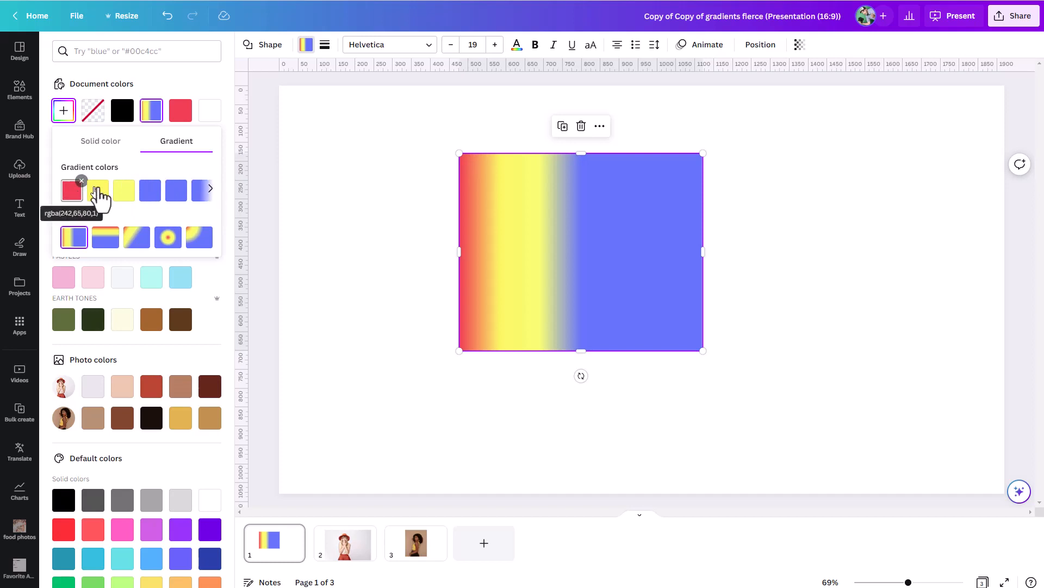
pyautogui.click(134, 181)
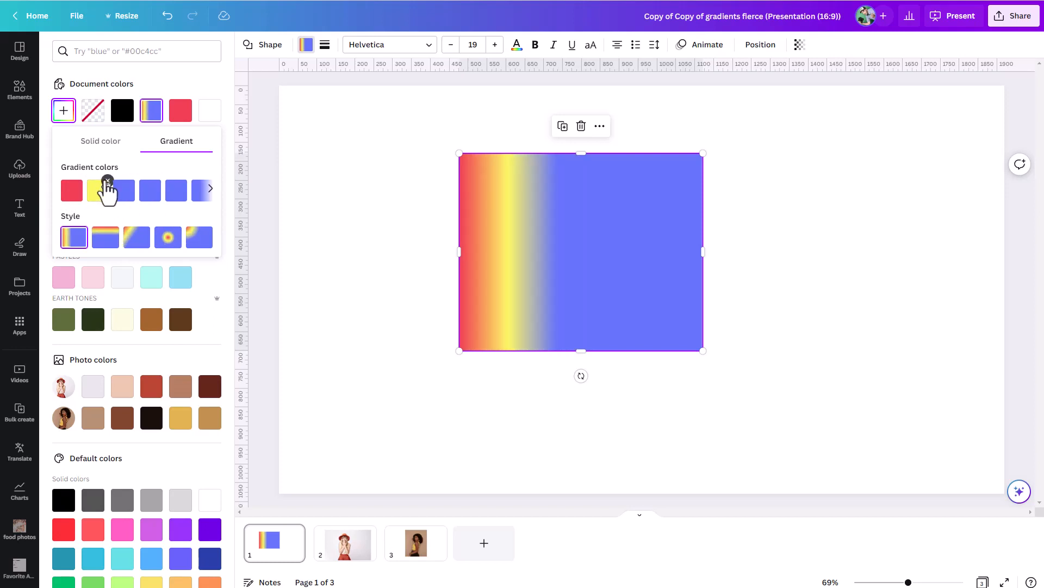
pyautogui.click(107, 182)
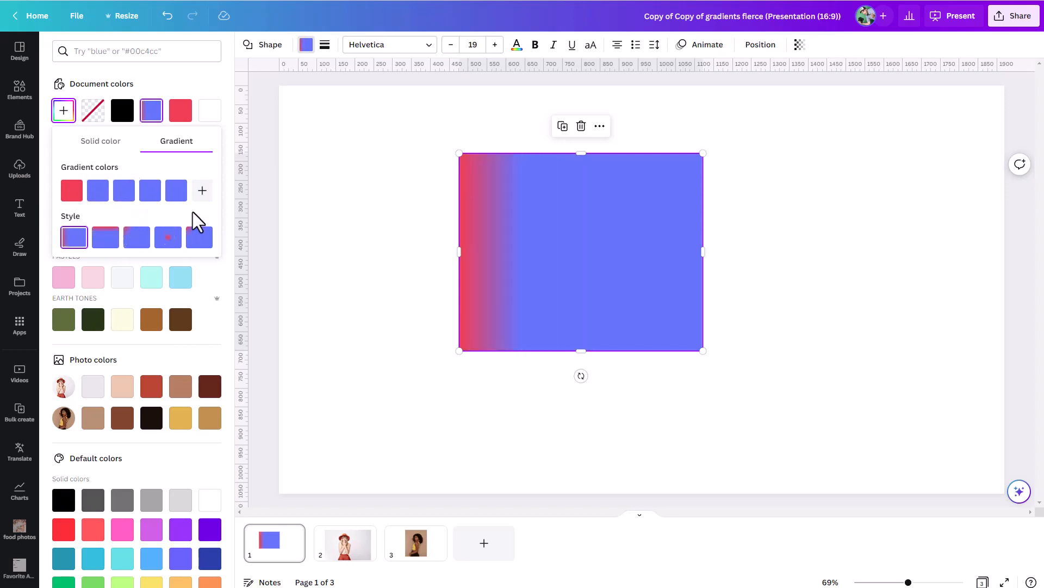
pyautogui.click(181, 184)
pyautogui.click(159, 182)
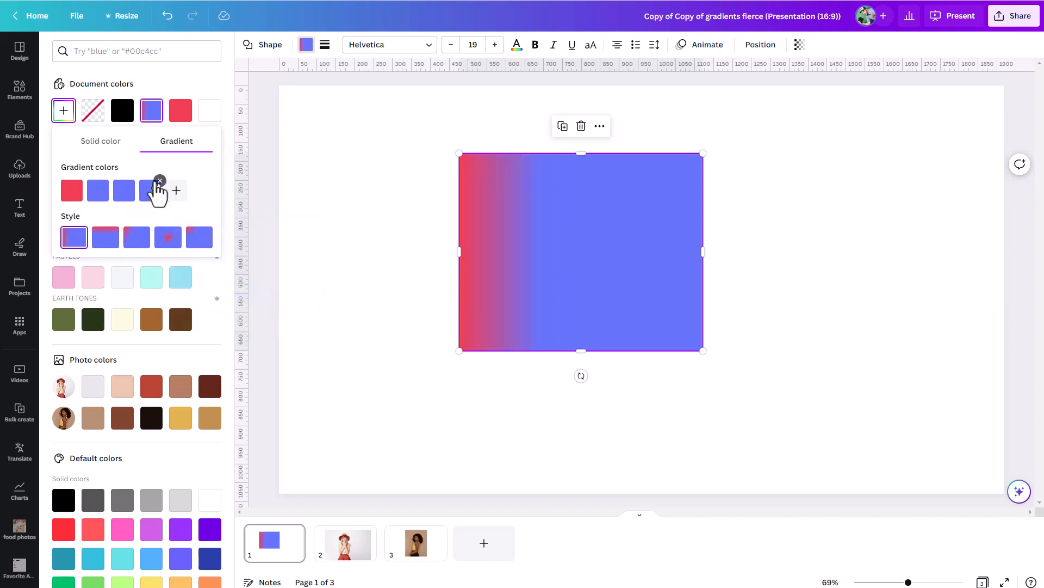
pyautogui.click(159, 181)
pyautogui.click(133, 181)
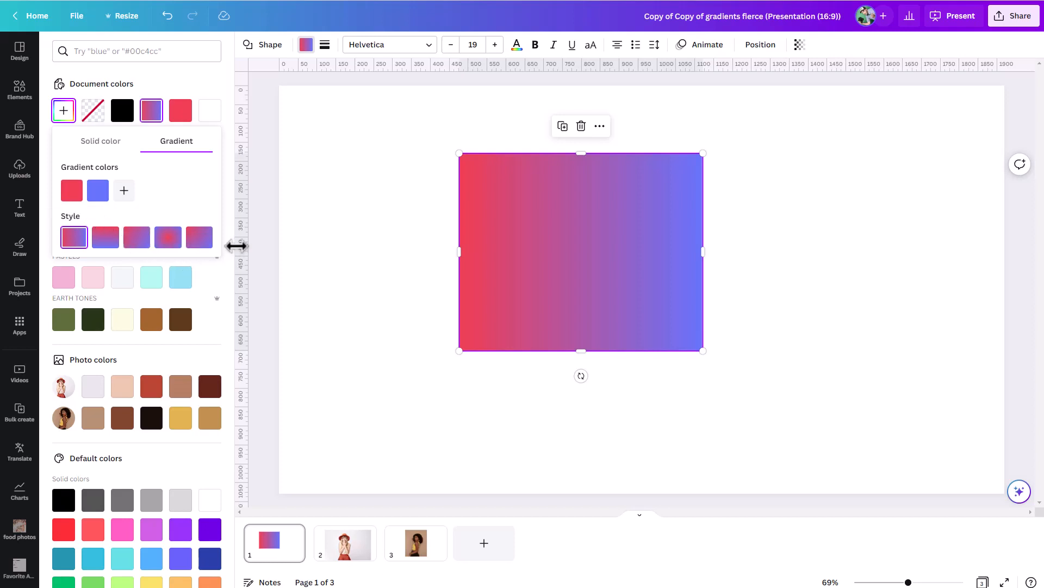
# Lower the opacity of the gradient's blue #4E80FF colour so the rectangle fades from red to transparent
pyautogui.click(99, 196)
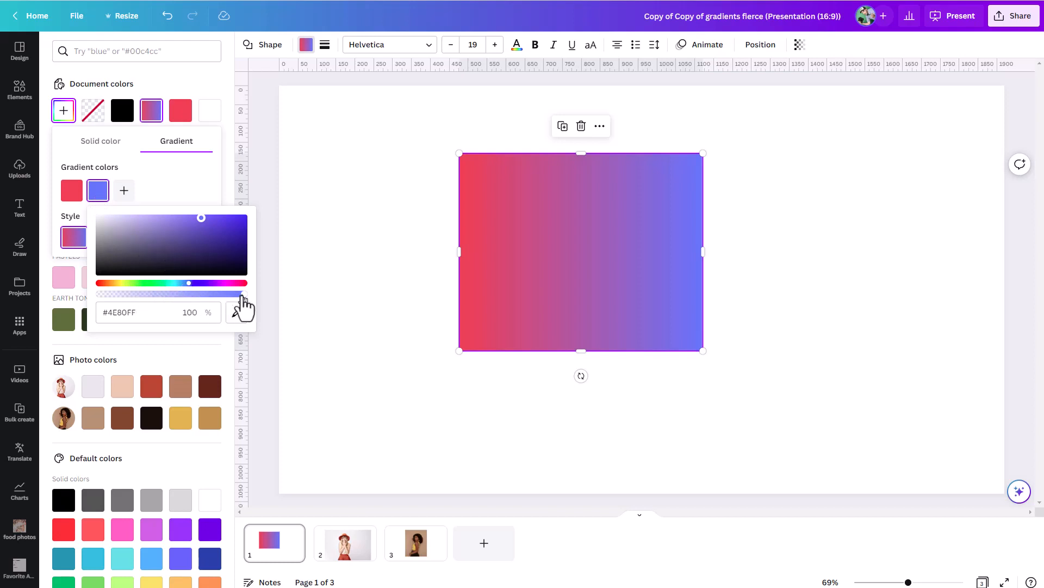
pyautogui.moveTo(242, 295); pyautogui.dragTo(93, 297)
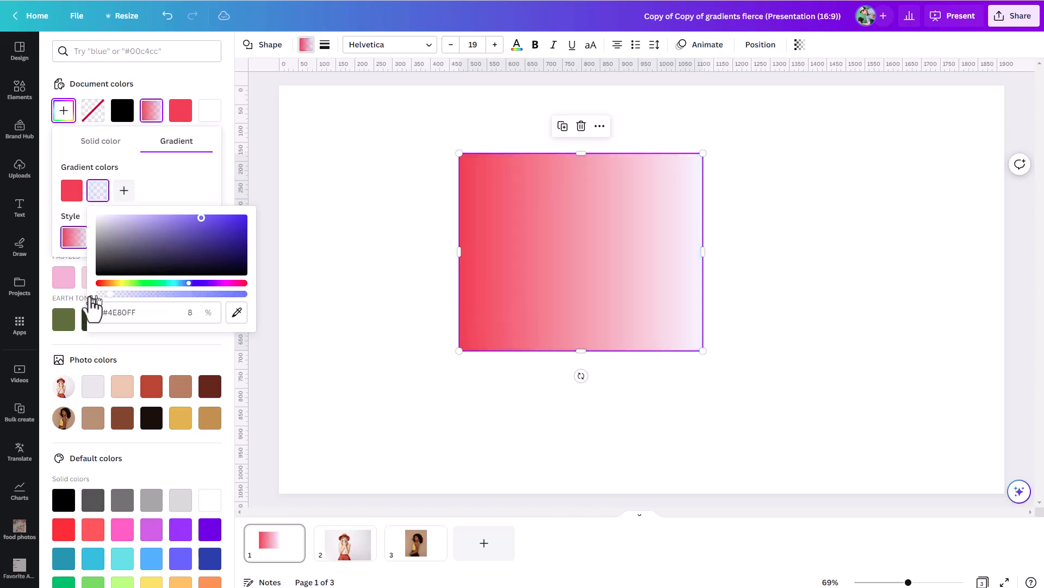
pyautogui.moveTo(170, 295); pyautogui.dragTo(35, 310)
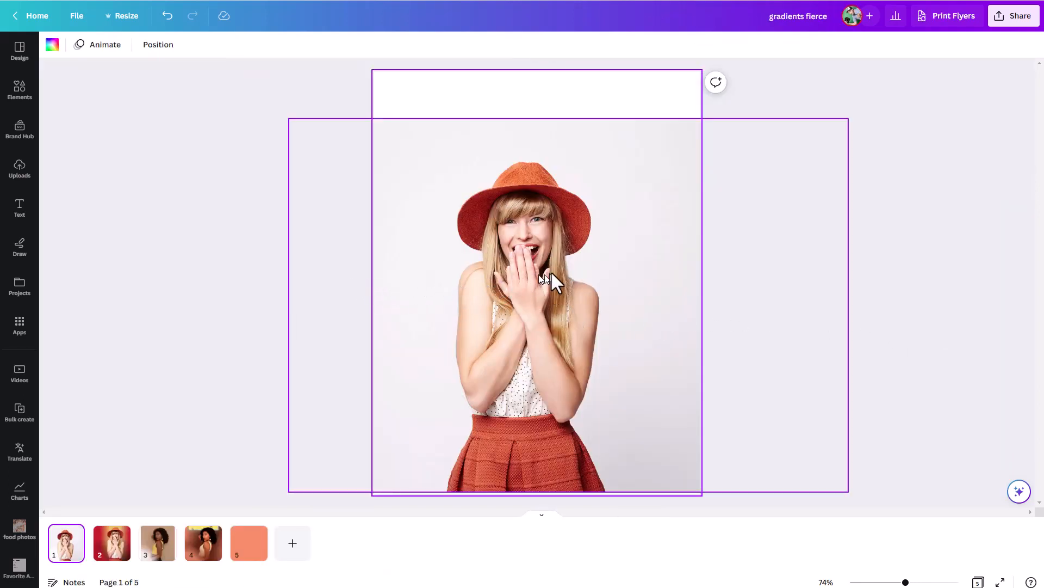
# In the gradients fierce design, remove the background from the photo of the woman in the hat on page 1
pyautogui.click(498, 278)
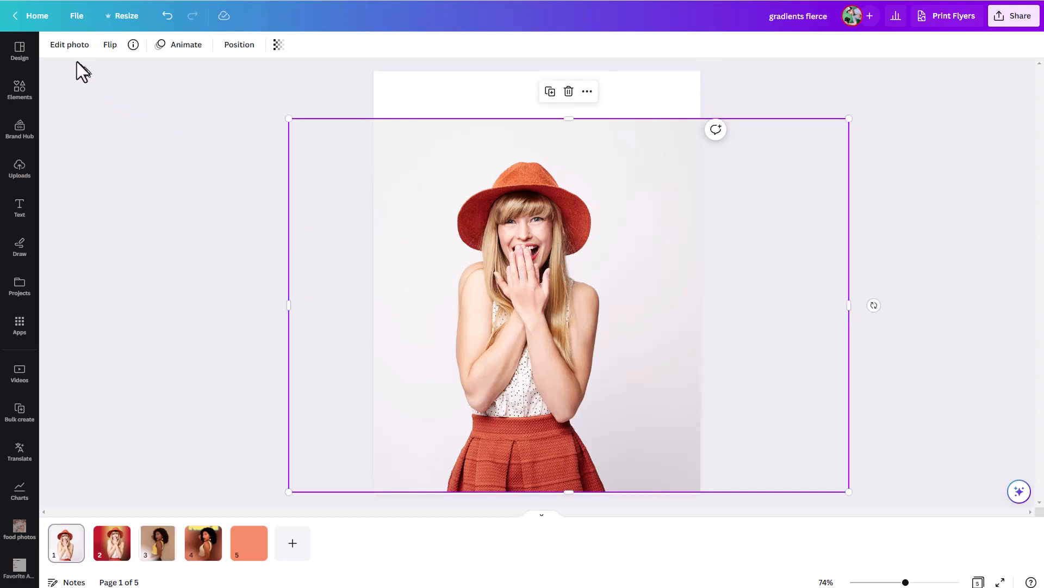
pyautogui.click(70, 46)
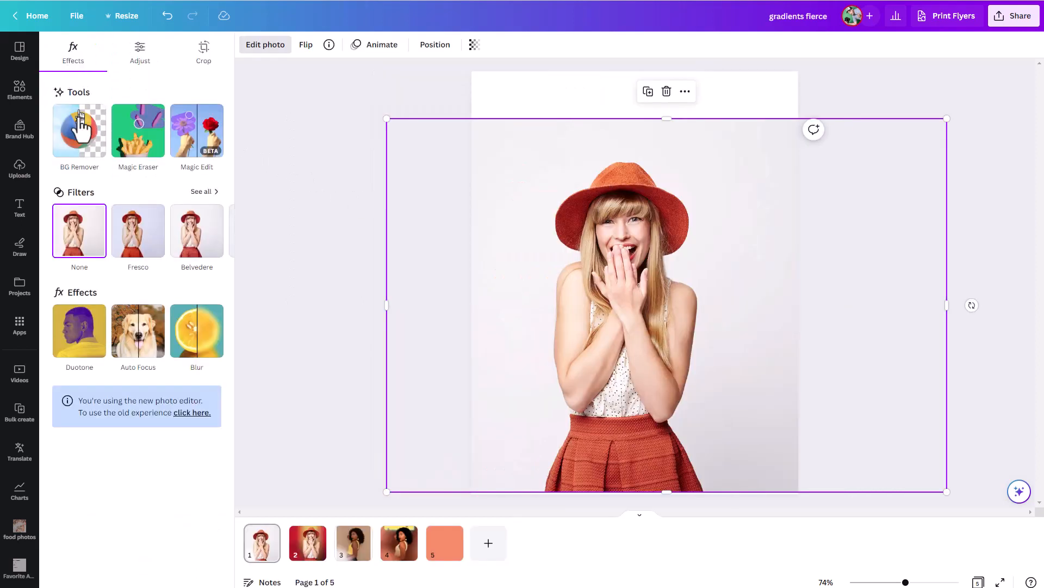
pyautogui.click(79, 114)
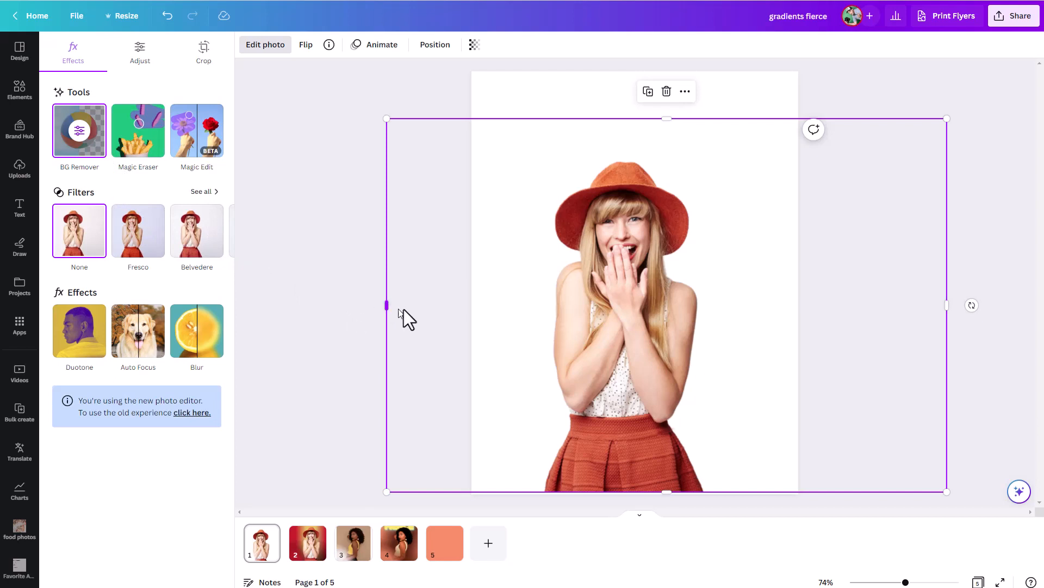
# Crop the empty sides of the cut-out photo and place it slightly enlarged against the page's lower right edge
pyautogui.moveTo(387, 305); pyautogui.dragTo(499, 305)
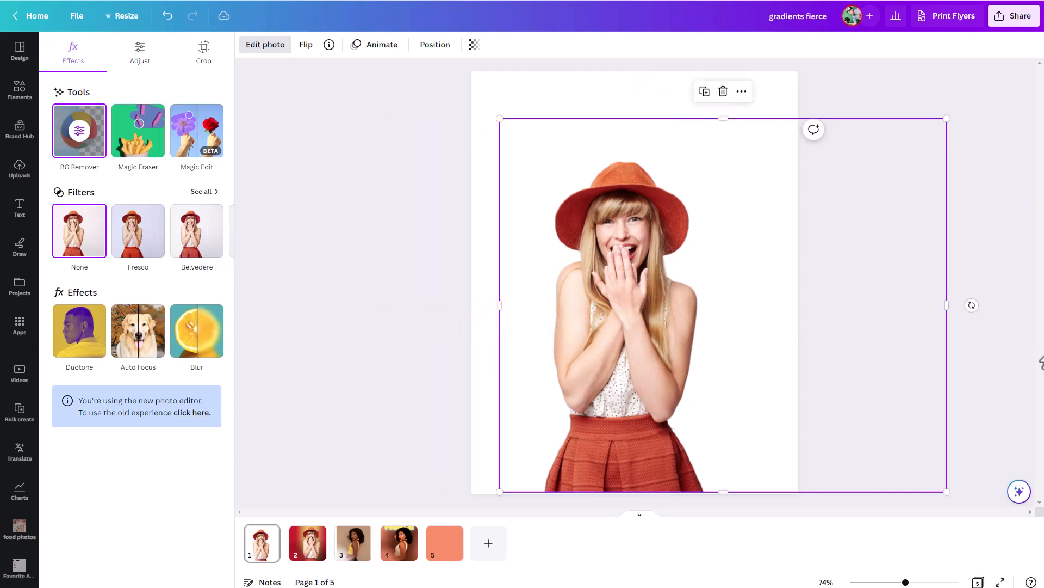
pyautogui.moveTo(948, 305); pyautogui.dragTo(713, 305)
pyautogui.moveTo(613, 326); pyautogui.dragTo(678, 319)
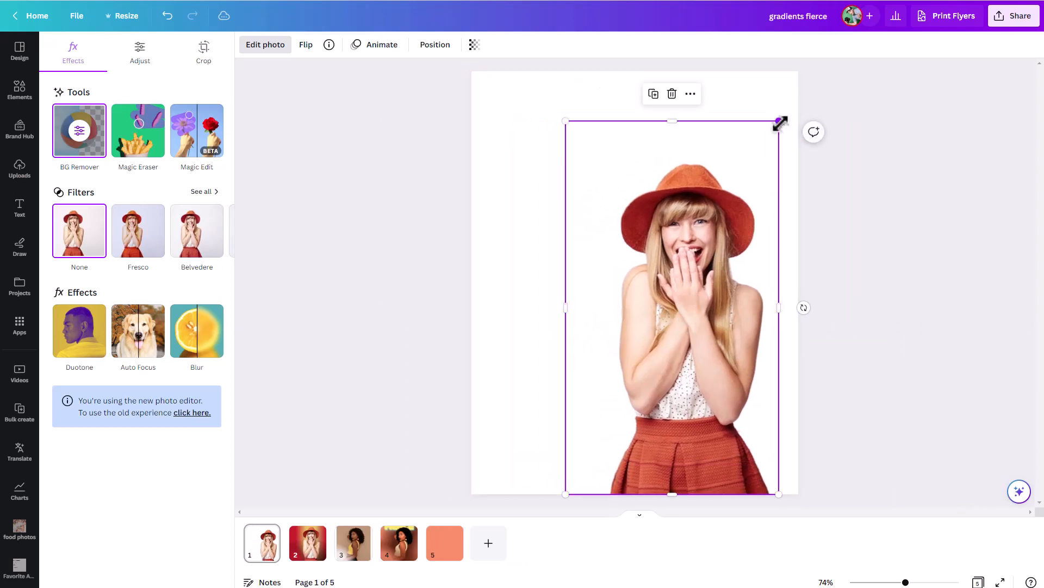
pyautogui.moveTo(779, 121); pyautogui.dragTo(783, 115)
pyautogui.click(909, 188)
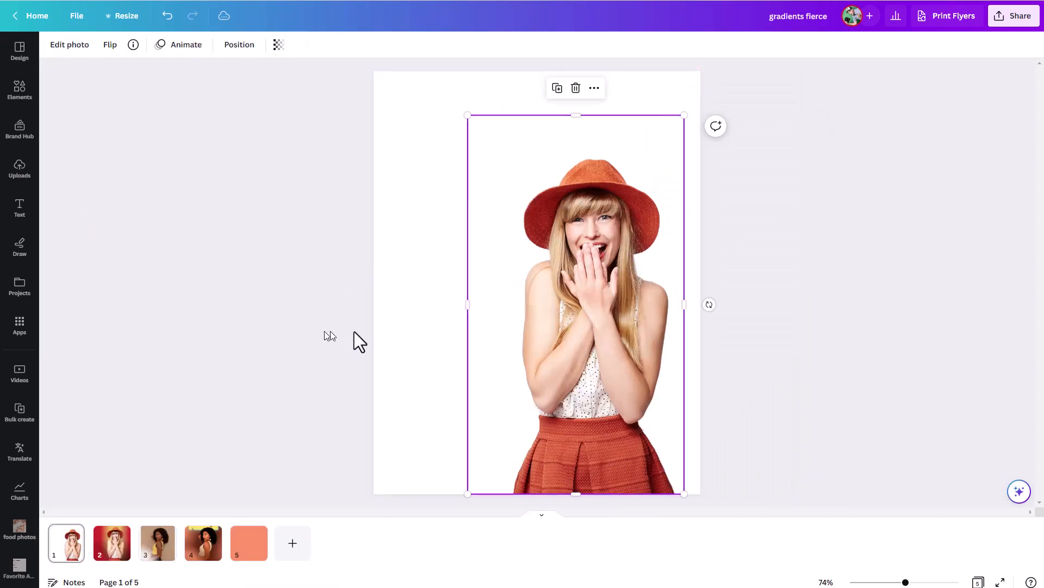
# Set the page background to the dark red document colour after trying the brighter red brand colour
pyautogui.click(439, 103)
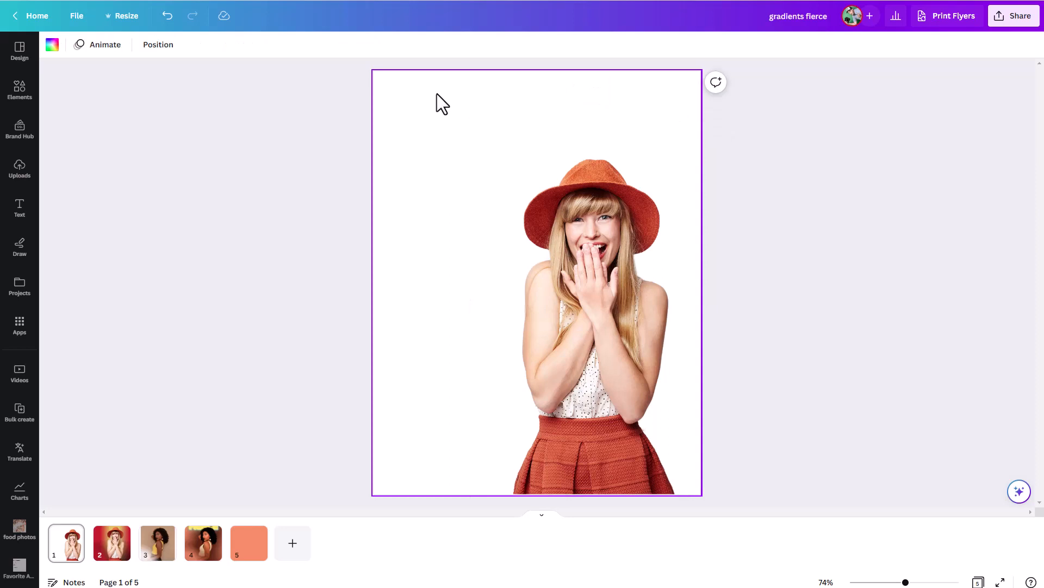
pyautogui.click(52, 45)
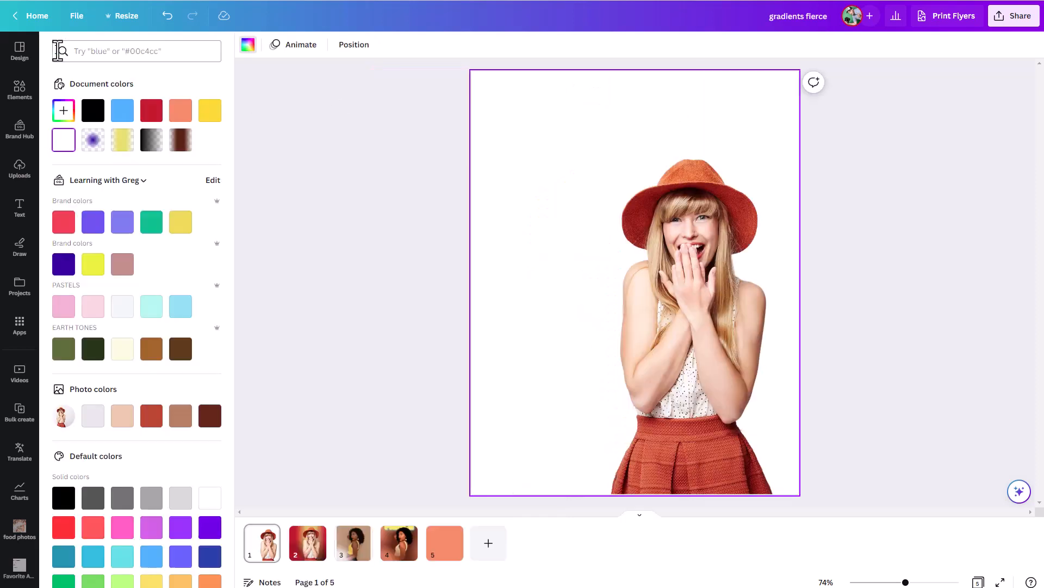
pyautogui.click(64, 222)
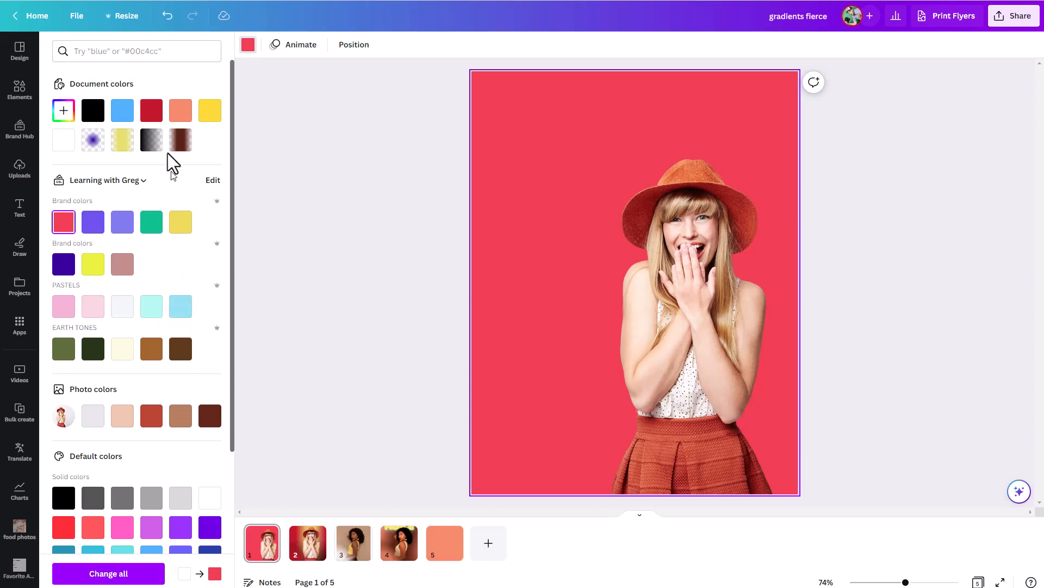
pyautogui.click(152, 110)
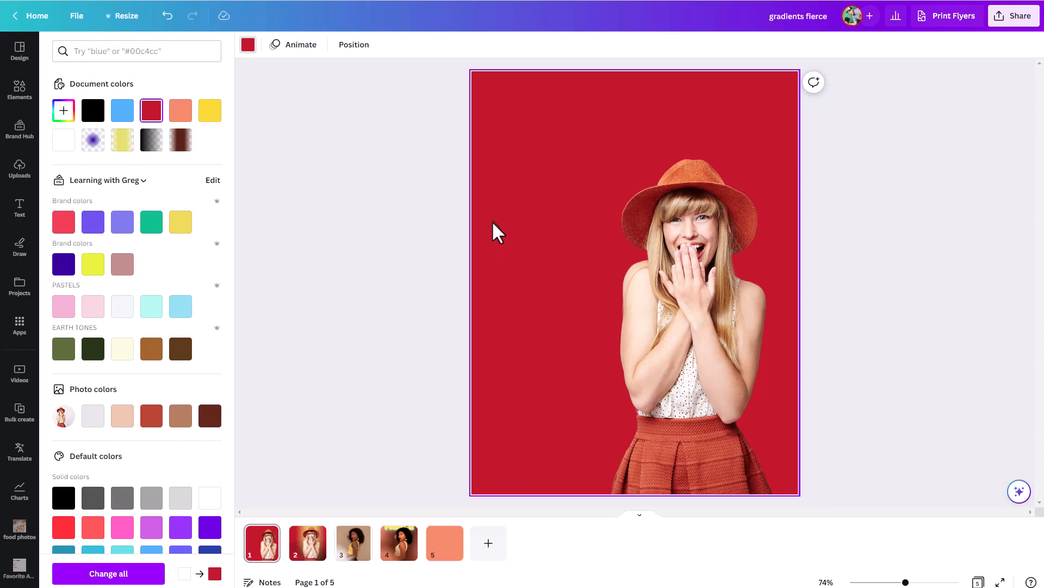
# Add a circle shape to the page and change its fill from solid to gradient
pyautogui.press('c')
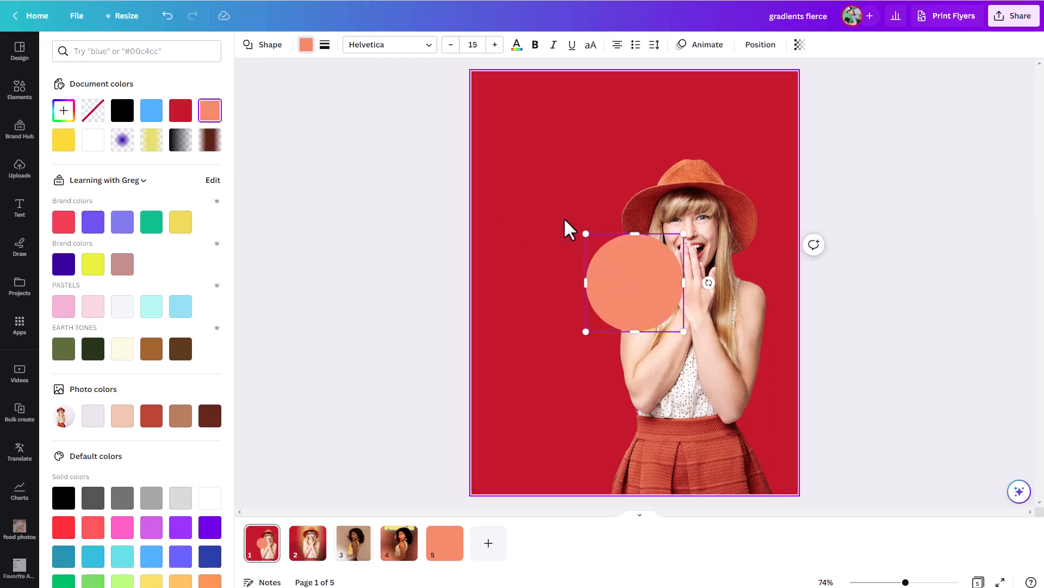
pyautogui.click(609, 272)
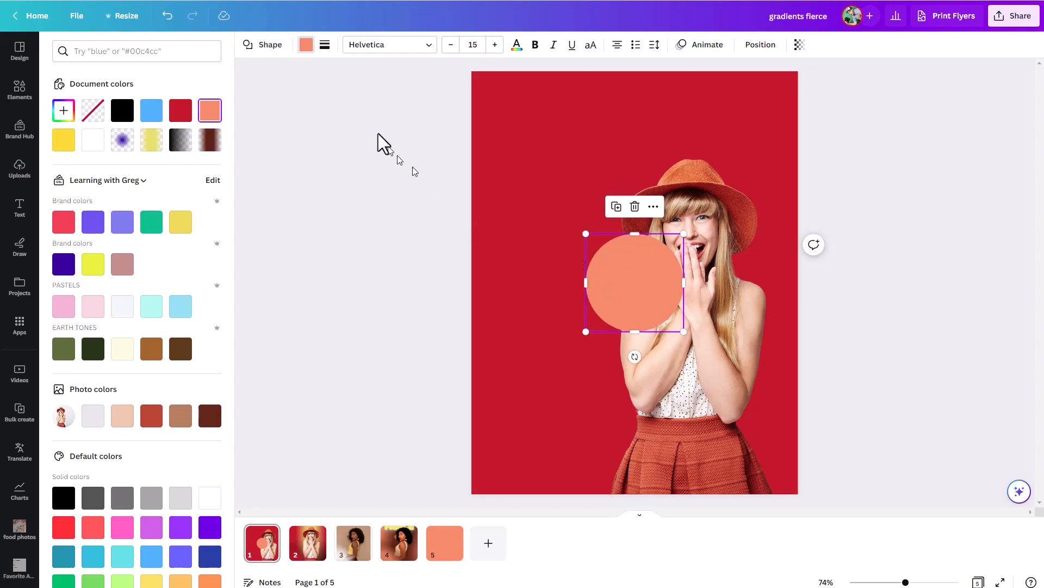
pyautogui.click(60, 116)
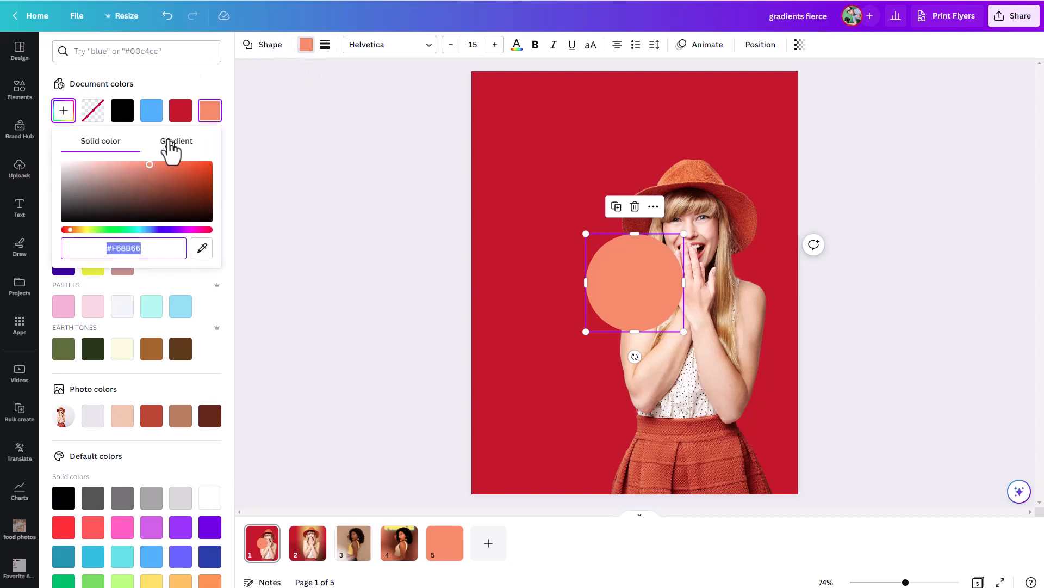
pyautogui.click(170, 143)
# Set the circle's first gradient colour to white #FFFFFF and apply the centre radial style
pyautogui.click(74, 191)
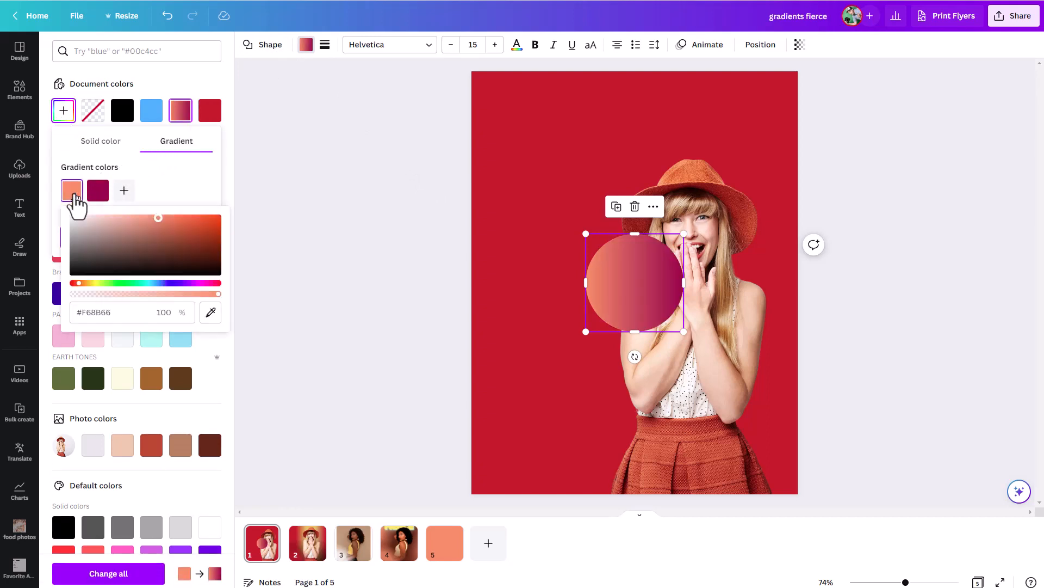
pyautogui.moveTo(158, 217); pyautogui.dragTo(47, 212)
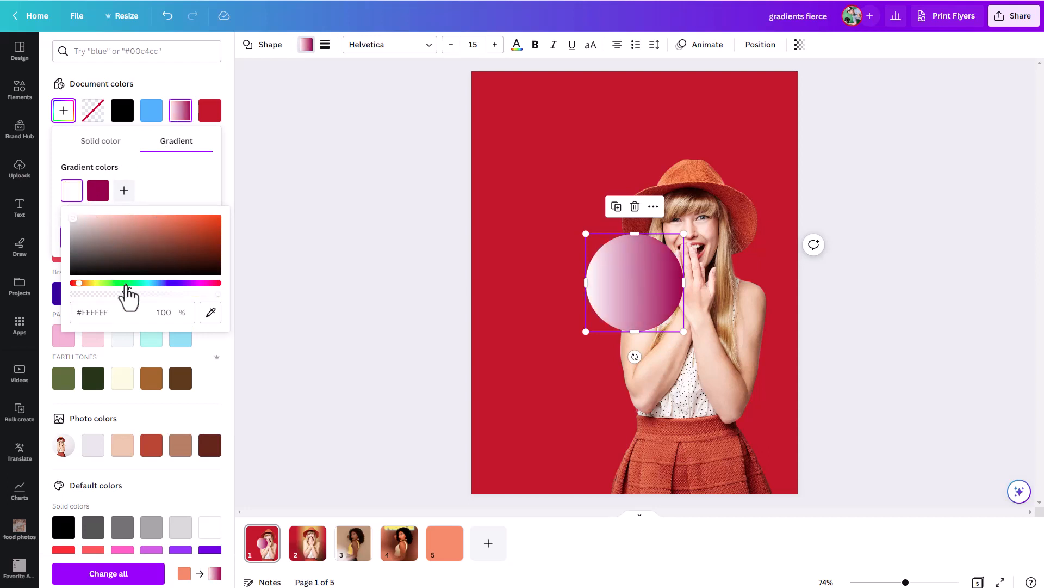
pyautogui.click(189, 190)
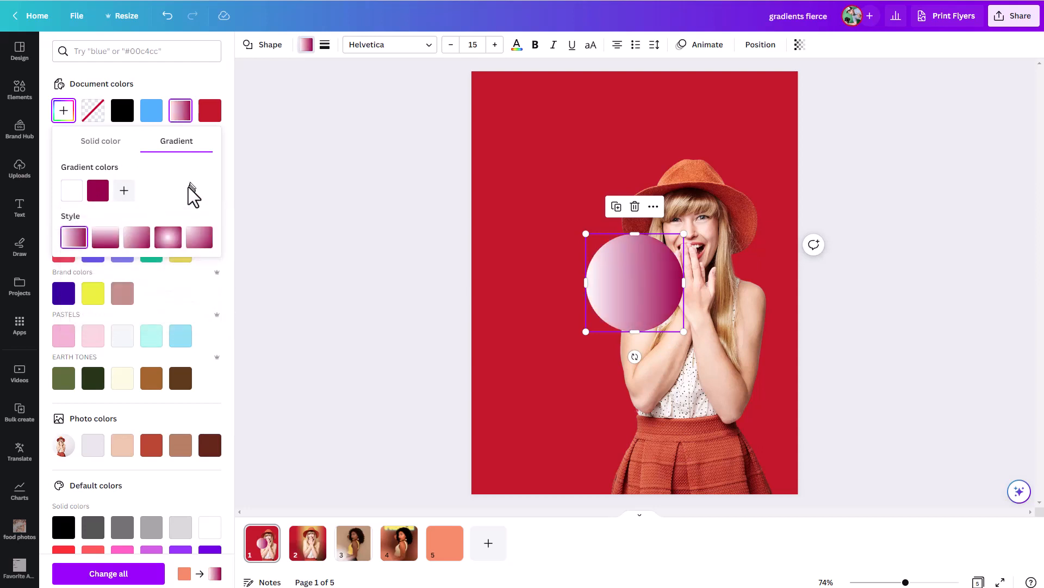
pyautogui.click(170, 238)
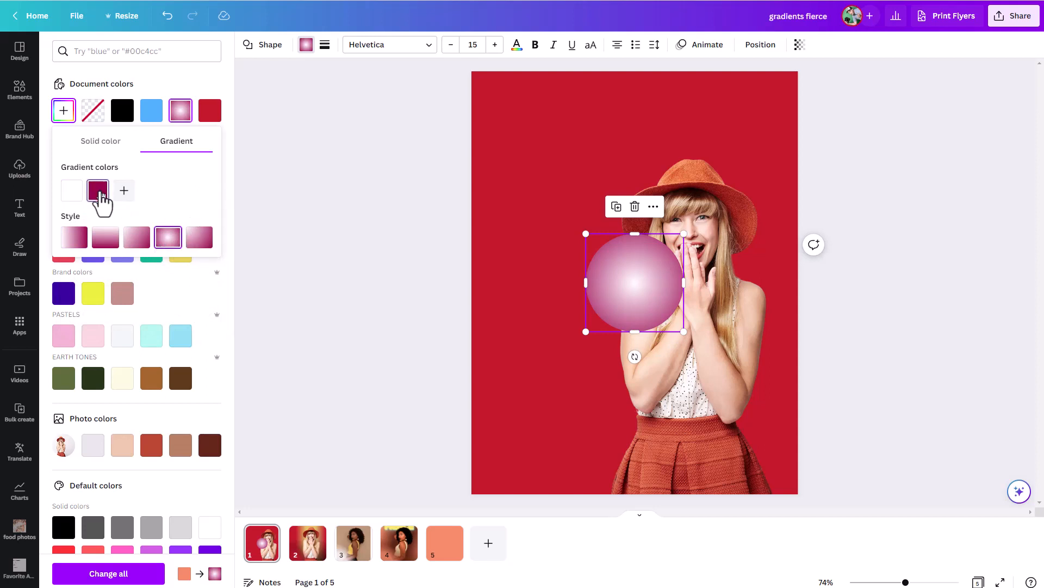
# Set the opacity of the circle's second gradient colour #97104B to 0% and add a third colour, also fully transparent
pyautogui.click(99, 195)
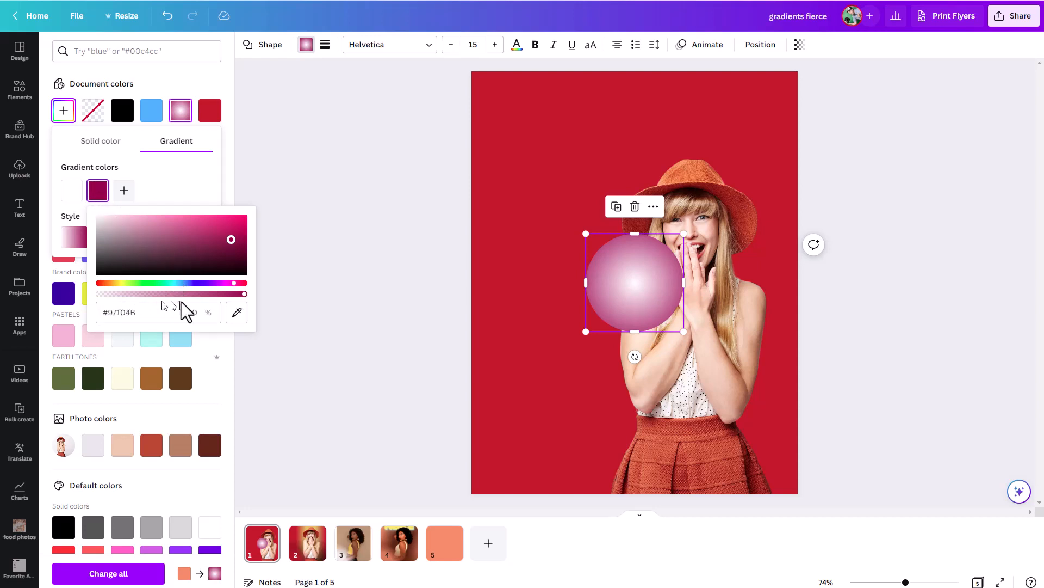
pyautogui.moveTo(244, 294); pyautogui.dragTo(135, 294)
pyautogui.moveTo(18, 293); pyautogui.dragTo(11, 295)
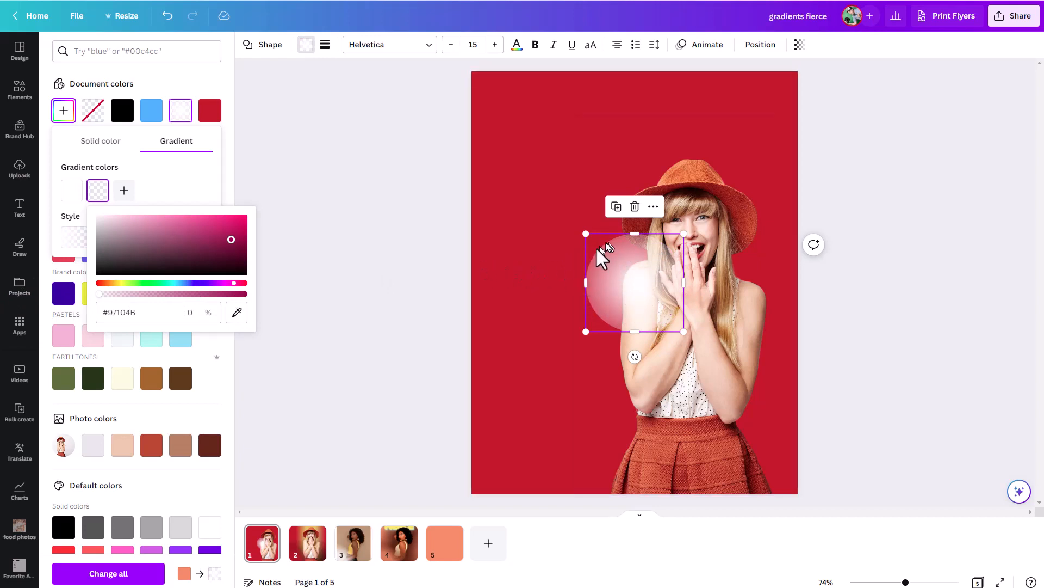
pyautogui.click(124, 190)
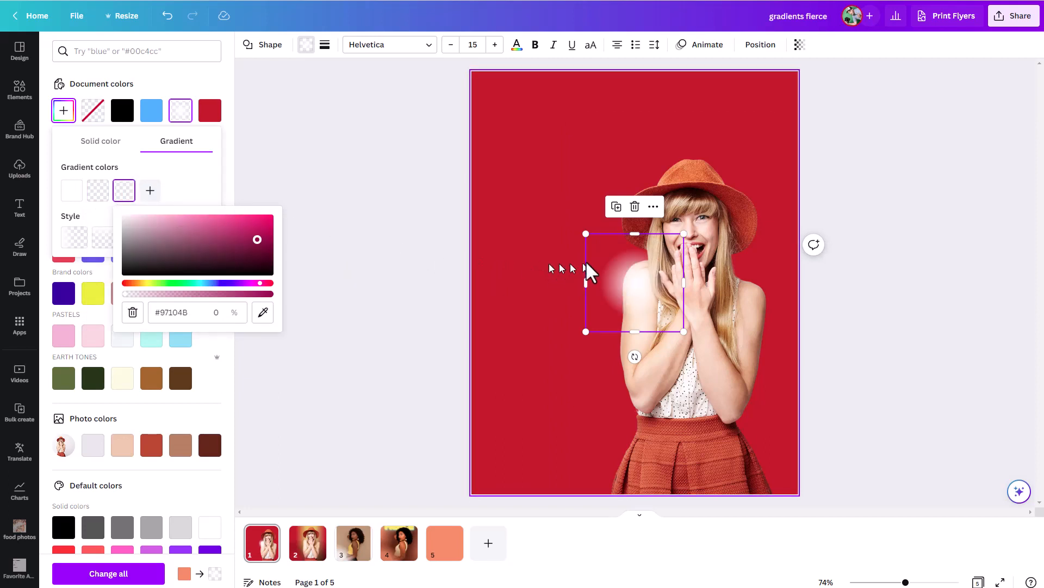
# Enlarge the glowing circle to most of the page's width and centre it over the woman's head
pyautogui.moveTo(586, 235); pyautogui.dragTo(602, 217)
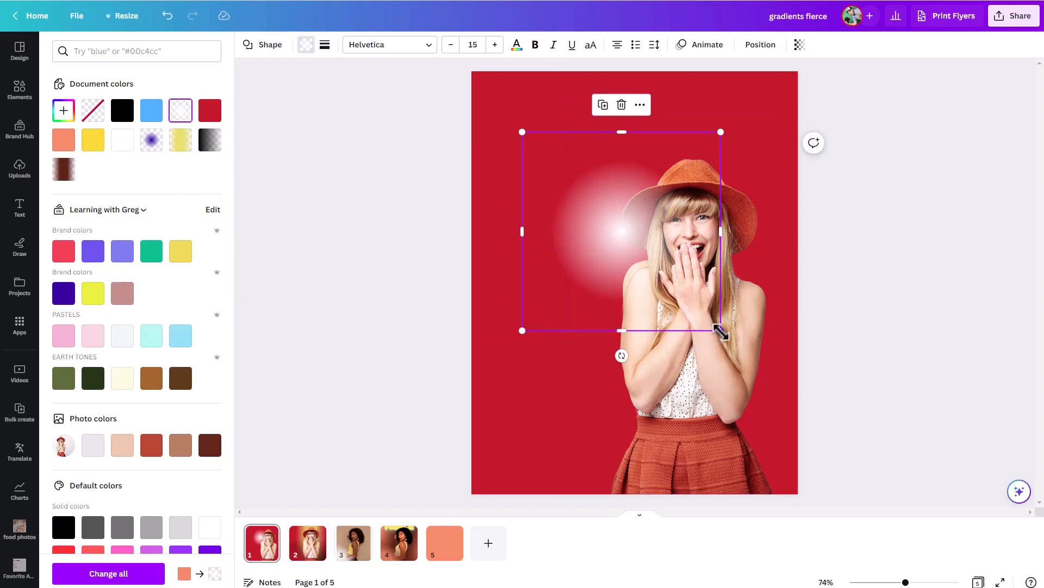
pyautogui.moveTo(718, 332); pyautogui.dragTo(787, 393)
pyautogui.moveTo(617, 298); pyautogui.dragTo(645, 250)
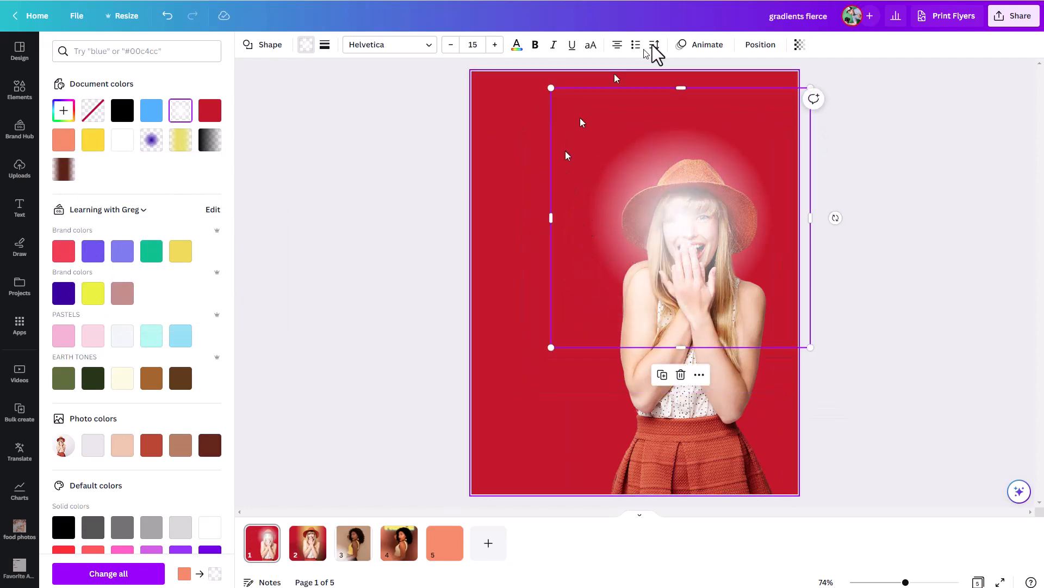
# Move the glow circle's layer behind the woman's photo, and enlarge the circle so it stays centred around her head
pyautogui.click(757, 47)
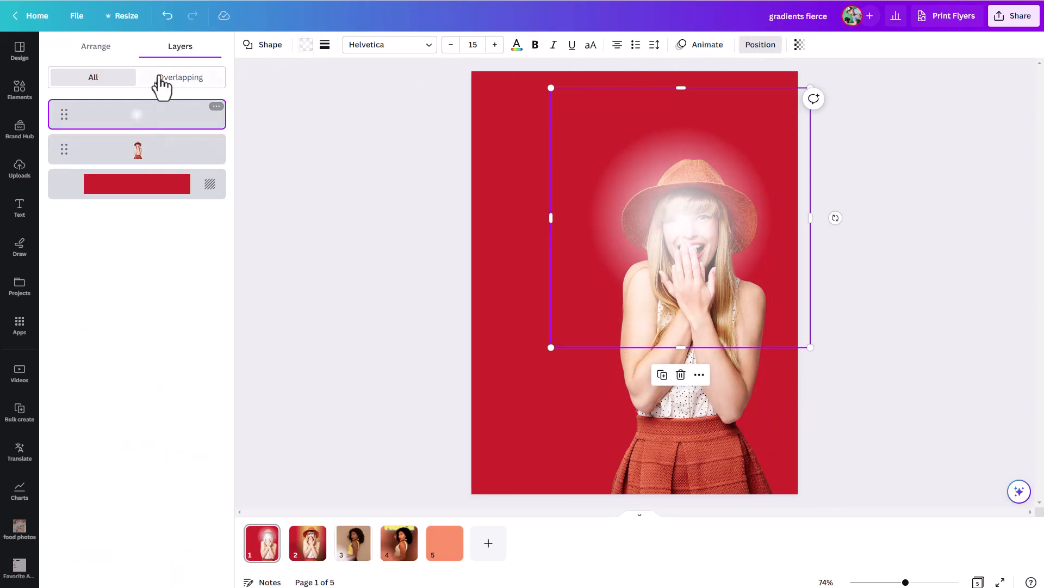
pyautogui.moveTo(156, 117); pyautogui.dragTo(163, 170)
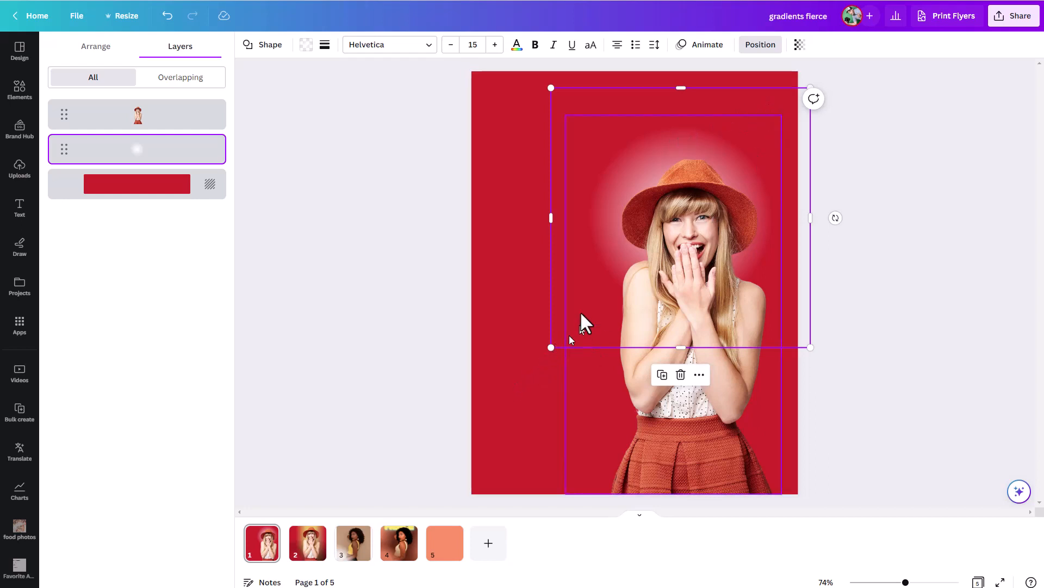
pyautogui.moveTo(590, 310); pyautogui.dragTo(589, 308)
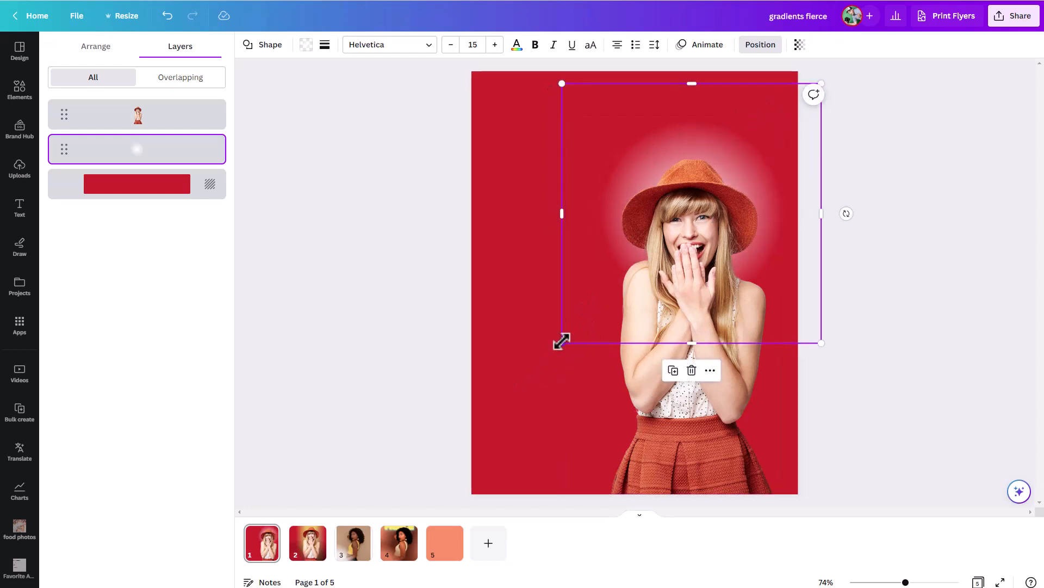
pyautogui.moveTo(563, 342); pyautogui.dragTo(513, 389)
pyautogui.moveTo(553, 280); pyautogui.dragTo(578, 271)
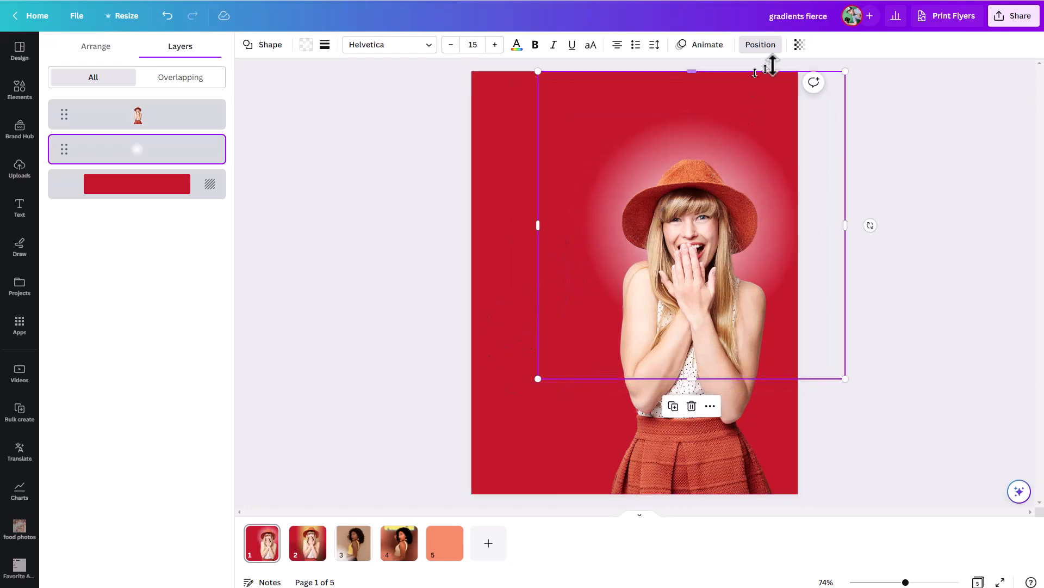
# Lower the glow circle's transparency value partway to soften the white halo behind the woman
pyautogui.click(798, 45)
pyautogui.moveTo(778, 89); pyautogui.dragTo(760, 89)
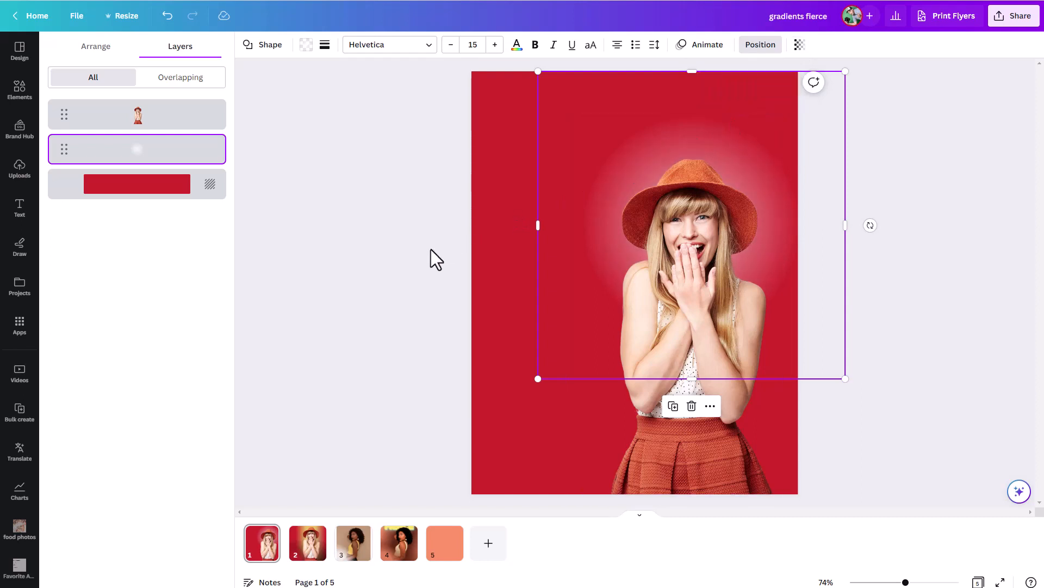
pyautogui.click(452, 239)
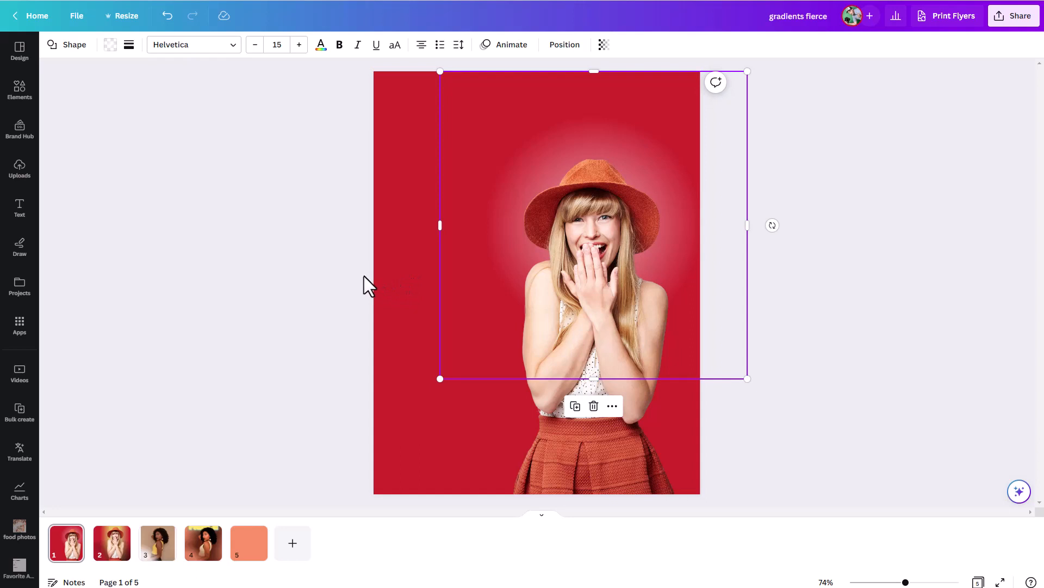
pyautogui.click(394, 288)
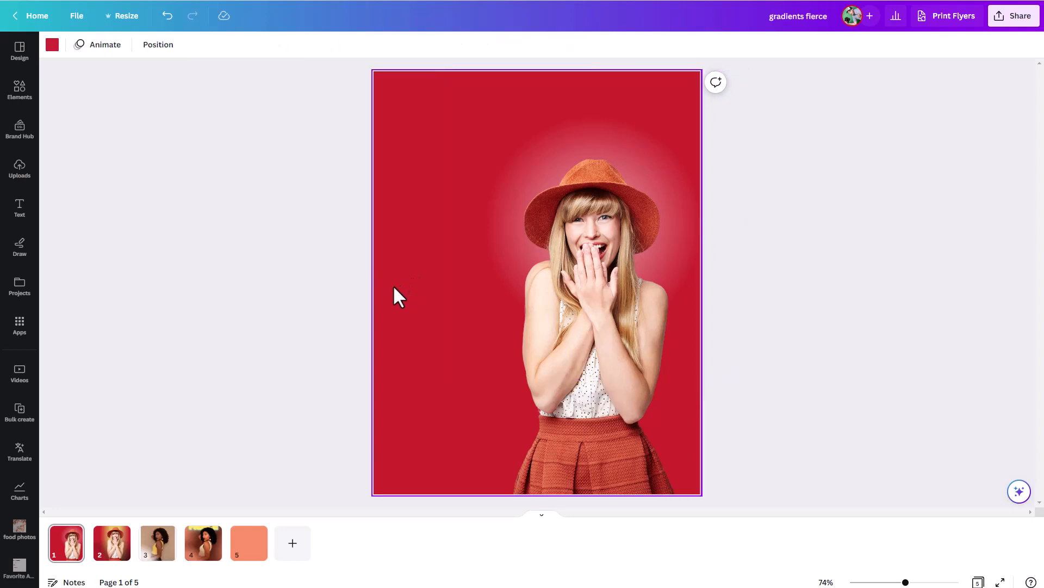
pyautogui.press('r')
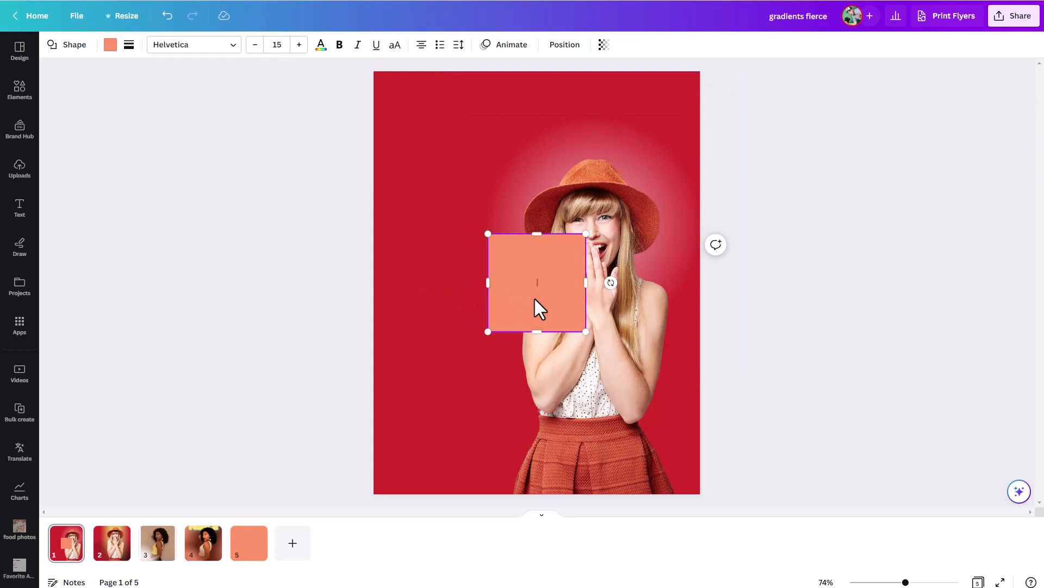
pyautogui.click(433, 230)
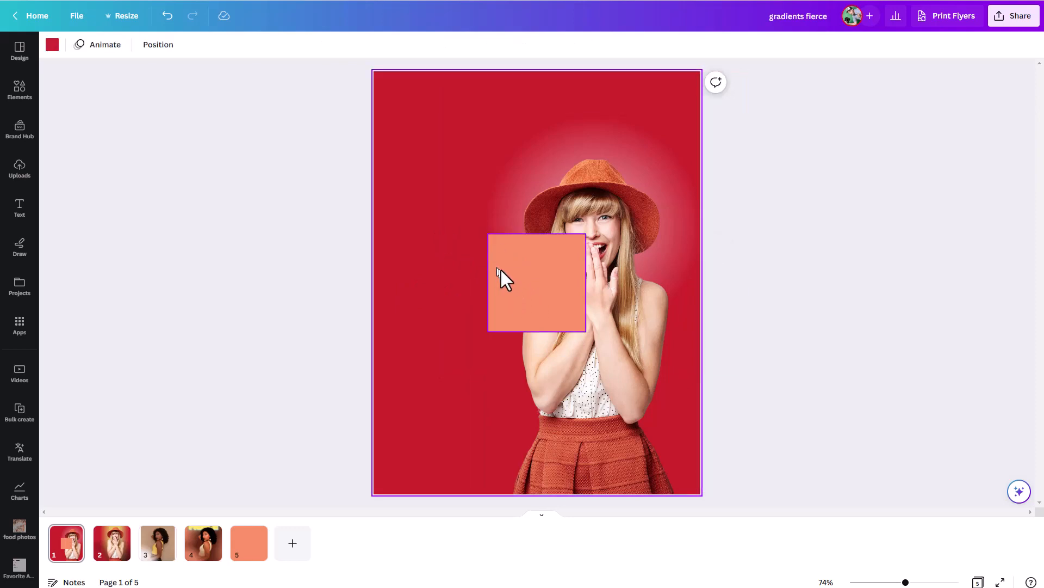
pyautogui.click(500, 269)
pyautogui.press('Delete')
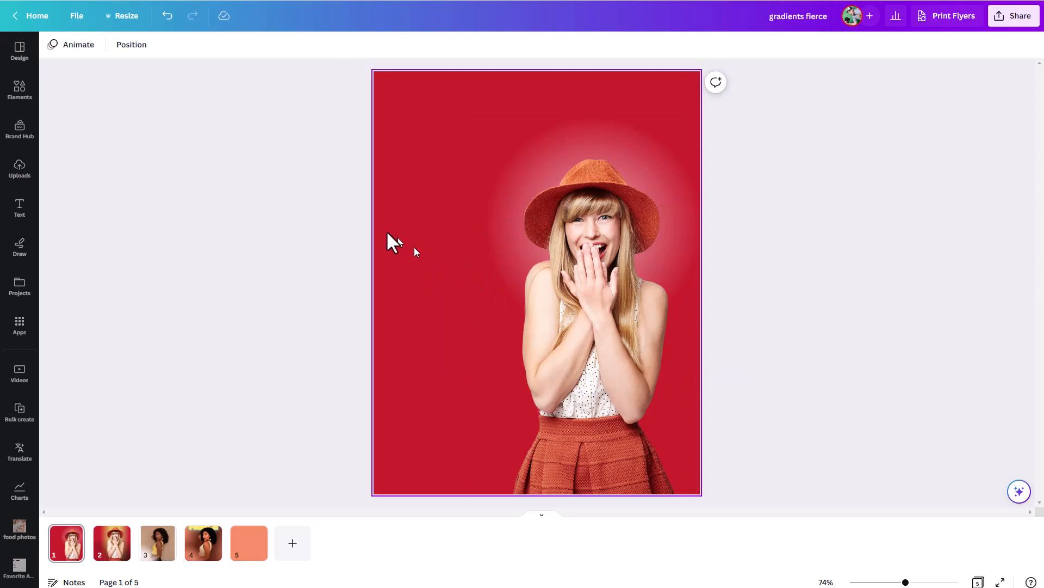
# Change the page background from solid red to a gradient with the left-to-right linear style
pyautogui.click(412, 224)
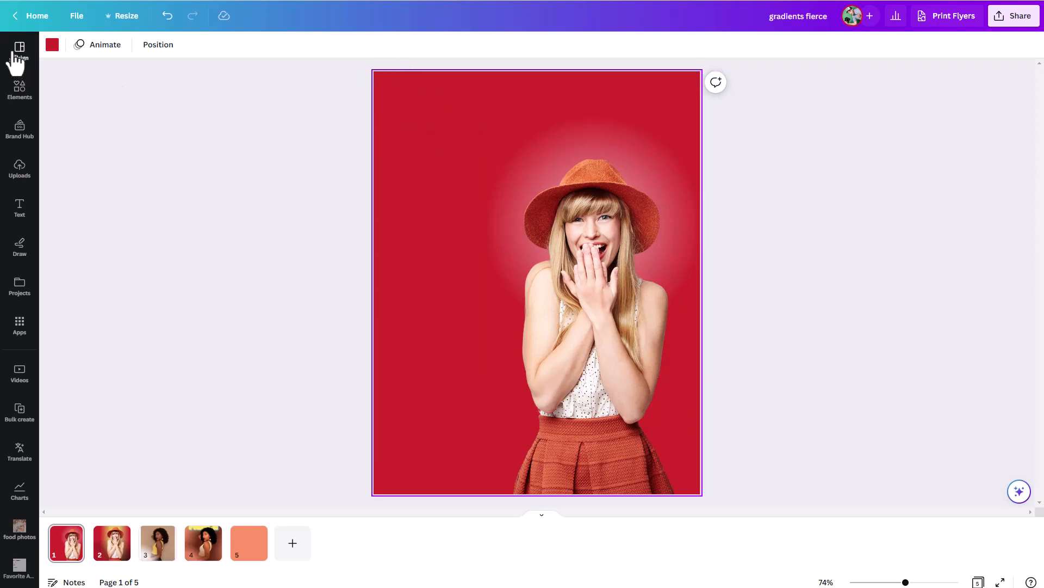
pyautogui.click(53, 45)
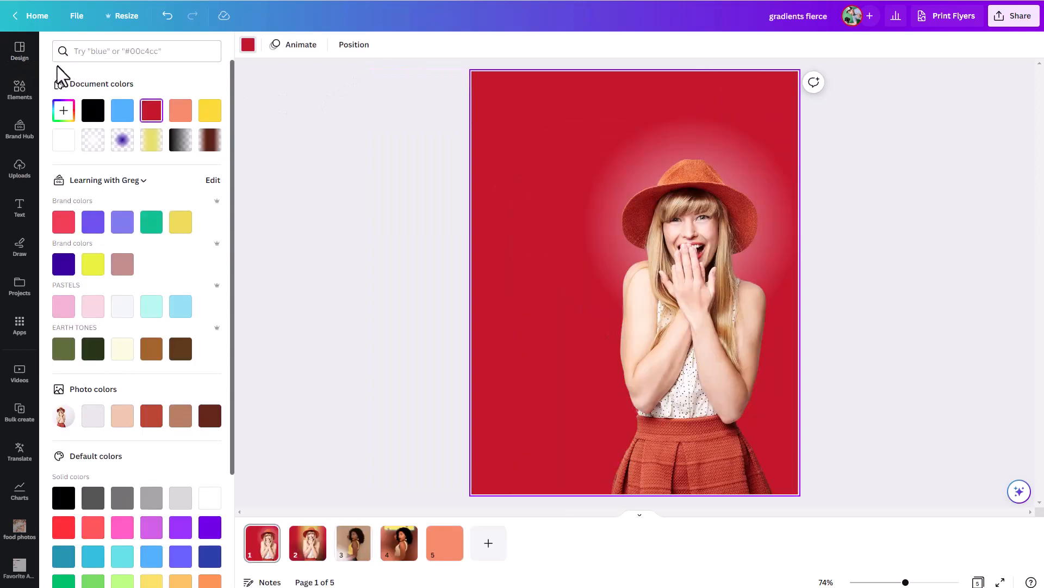
pyautogui.click(64, 111)
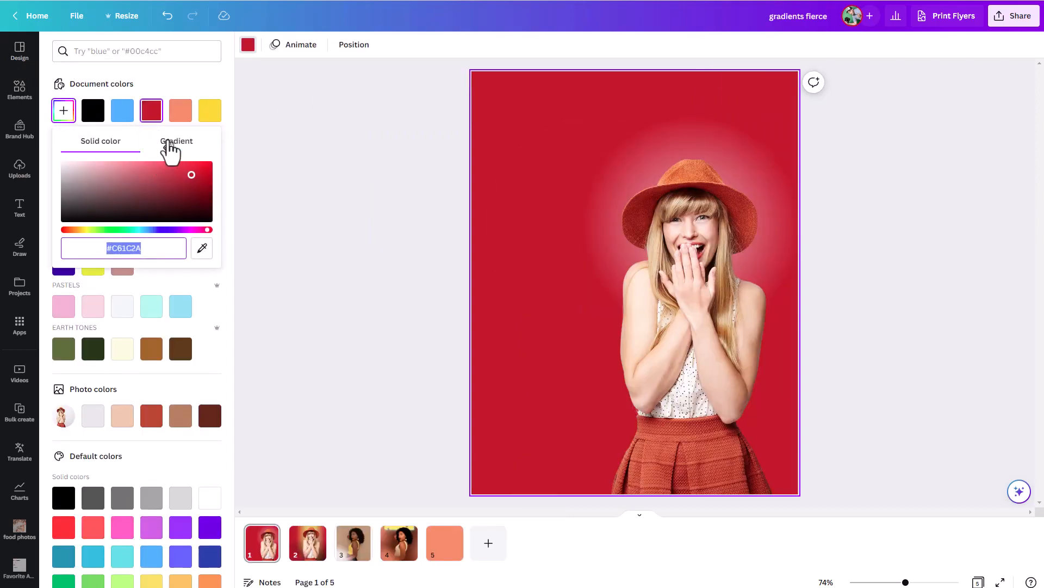
pyautogui.click(171, 144)
pyautogui.click(68, 236)
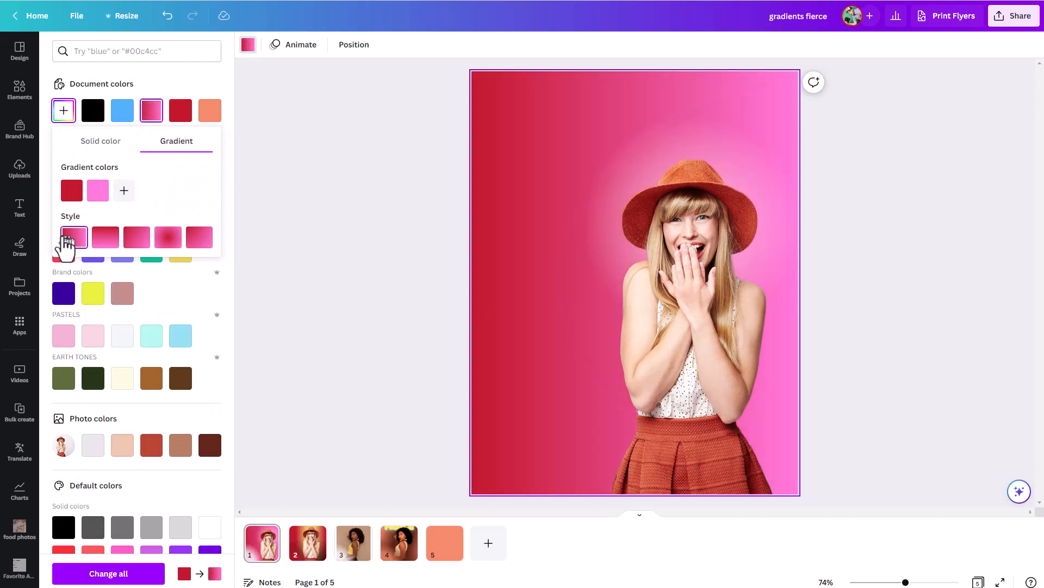
# Replace the background's pink second gradient colour with the red #C4172D sampled from the first gradient swatch
pyautogui.click(93, 197)
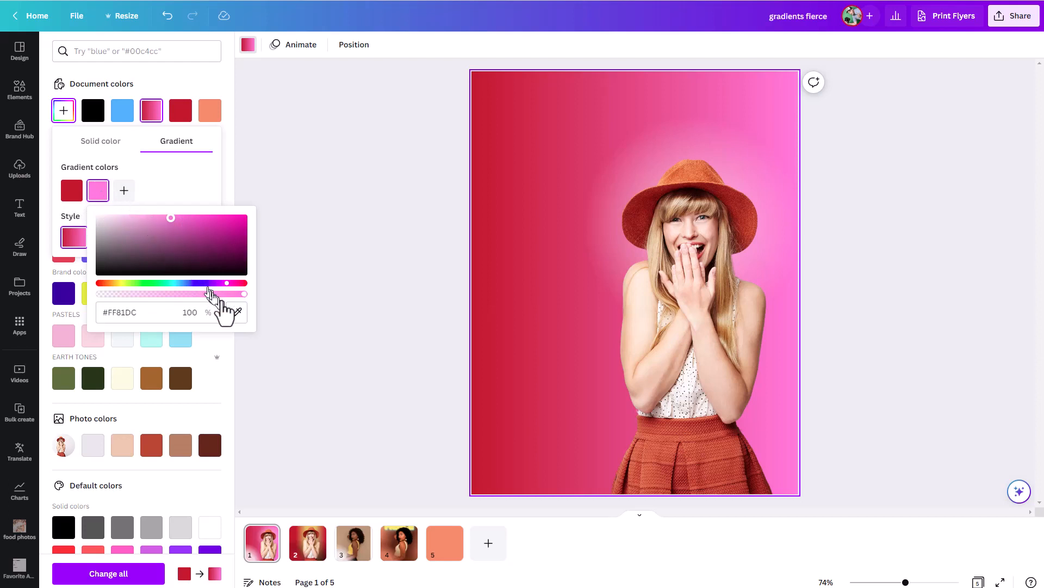
pyautogui.click(236, 312)
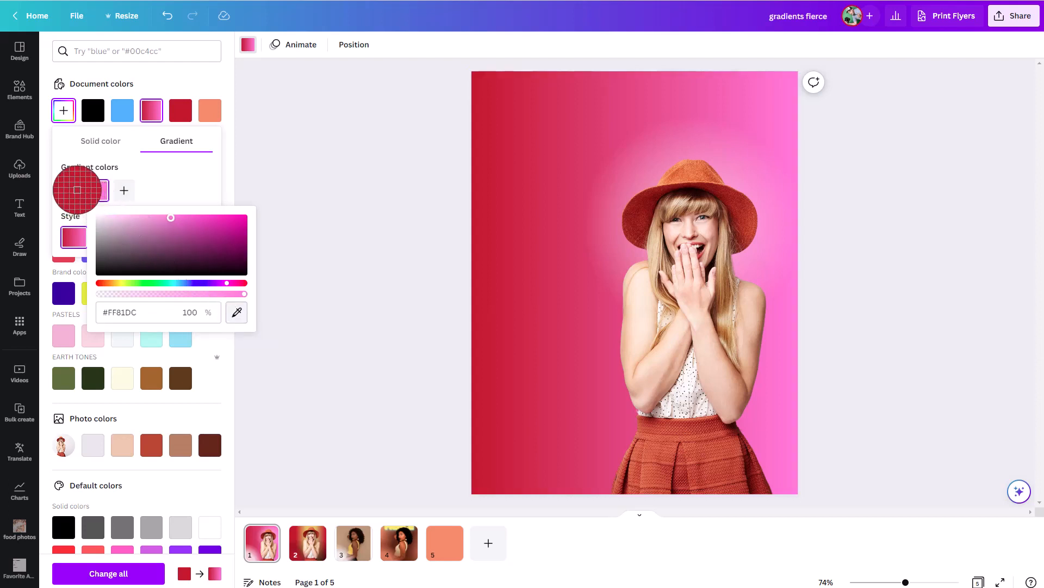
pyautogui.click(74, 195)
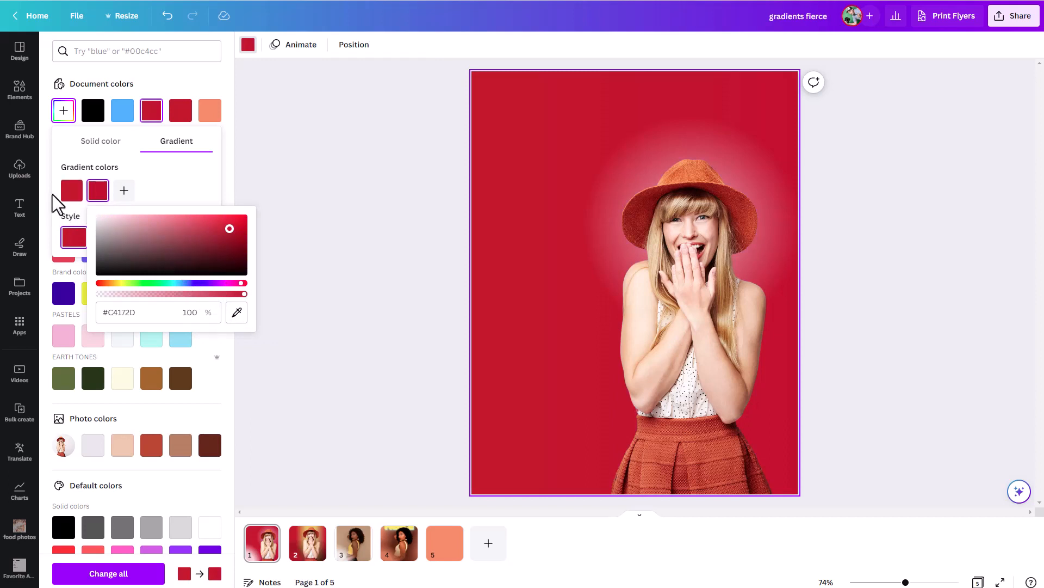
# Darken the background's first gradient colour to a deep red of about #821019
pyautogui.click(71, 192)
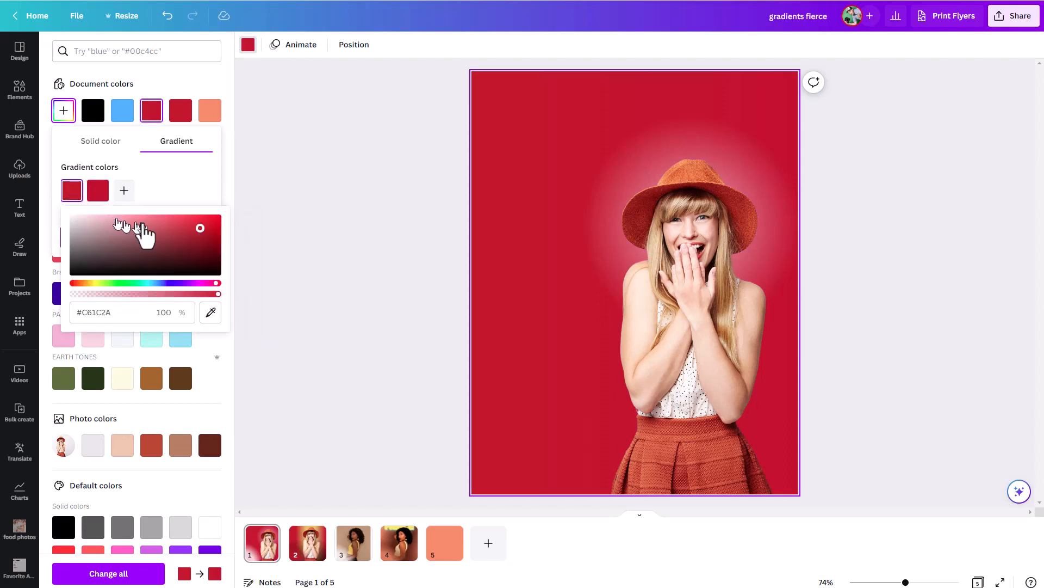
pyautogui.click(200, 238)
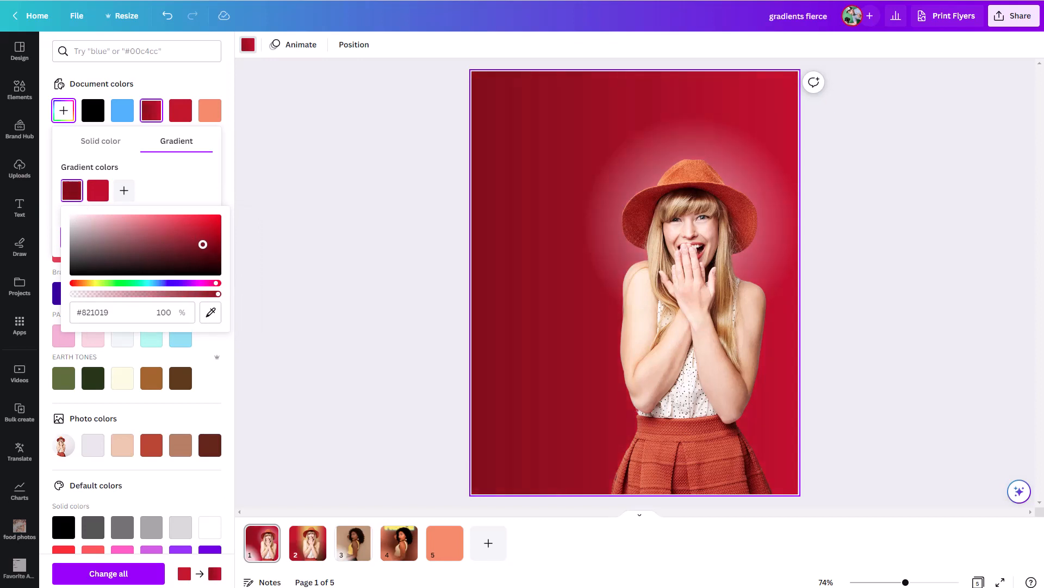
pyautogui.moveTo(203, 244); pyautogui.dragTo(203, 245)
pyautogui.click(188, 177)
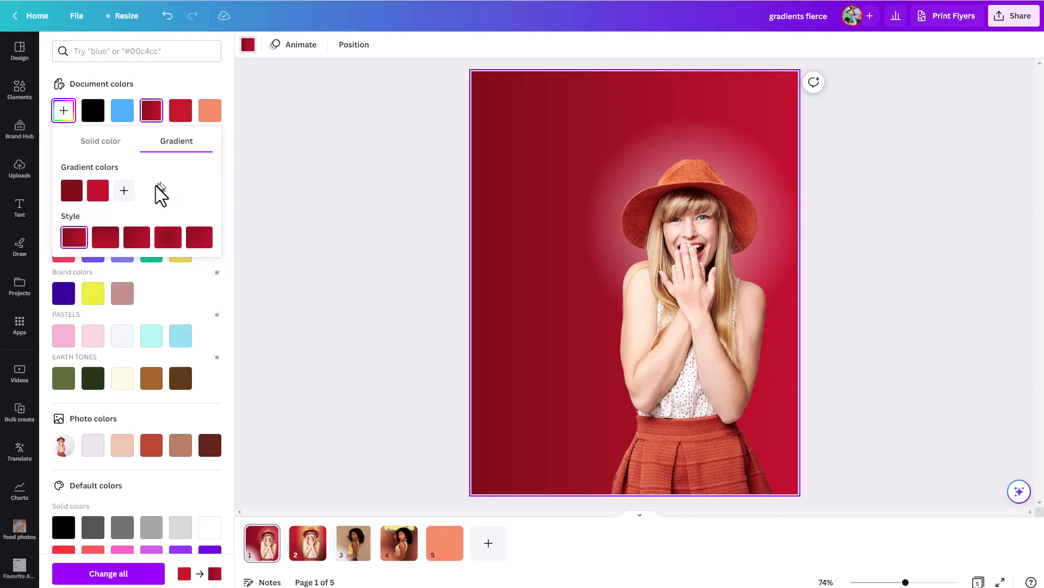
# Swap the order of the background's two gradient colours so the brighter red comes first, and deselect everything
pyautogui.moveTo(98, 202); pyautogui.dragTo(61, 202)
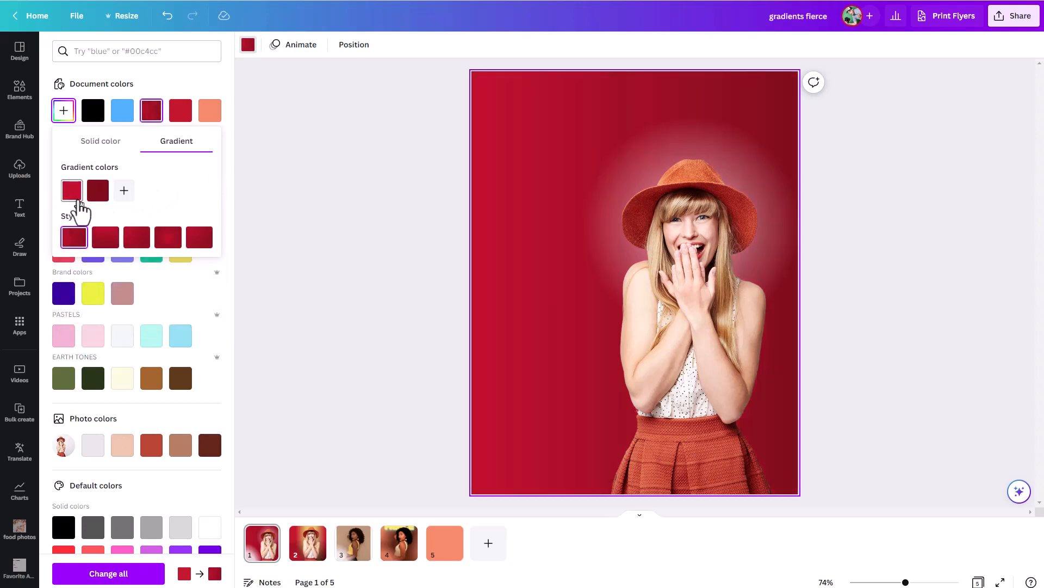
pyautogui.click(658, 157)
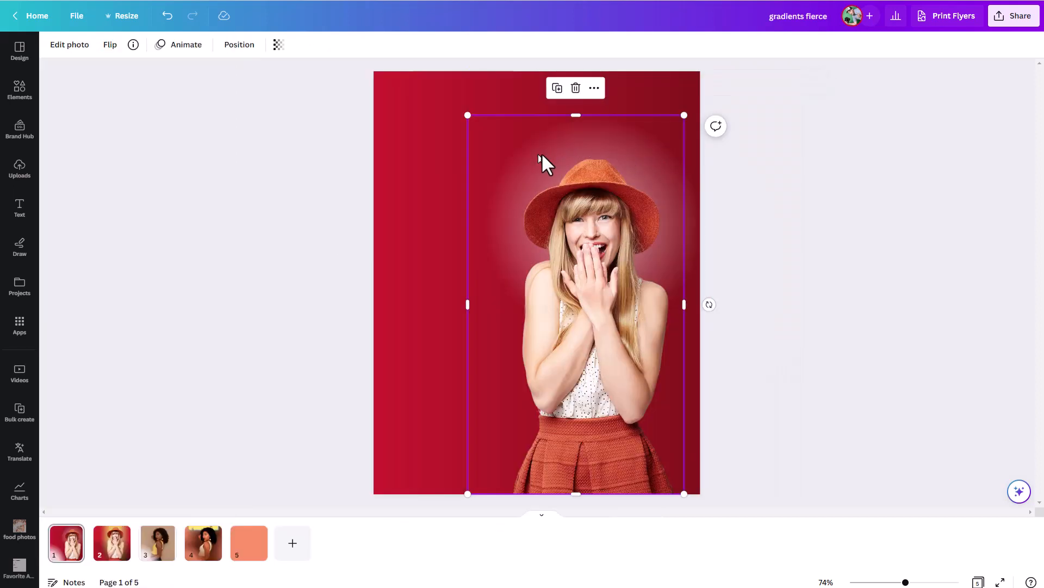
pyautogui.click(723, 179)
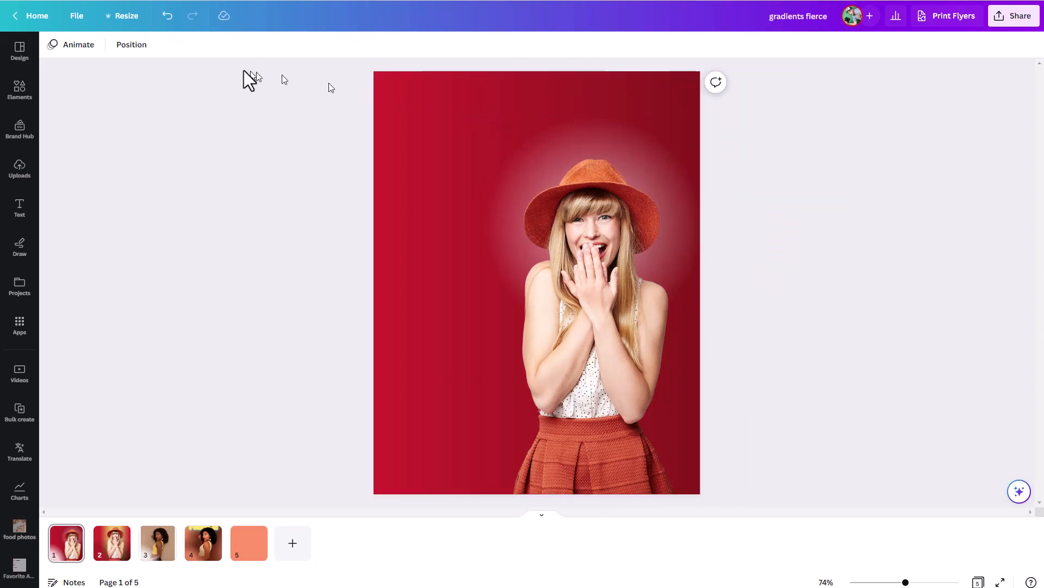
# Select the glow circle's layer behind the woman, set its transparency to 23 and deselect it
pyautogui.click(485, 133)
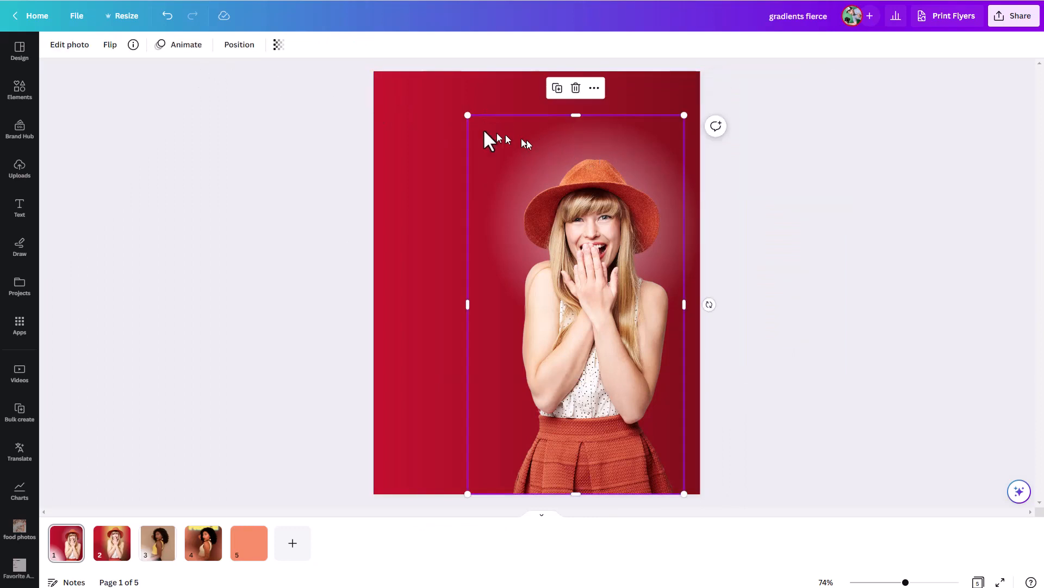
pyautogui.click(253, 46)
pyautogui.click(123, 158)
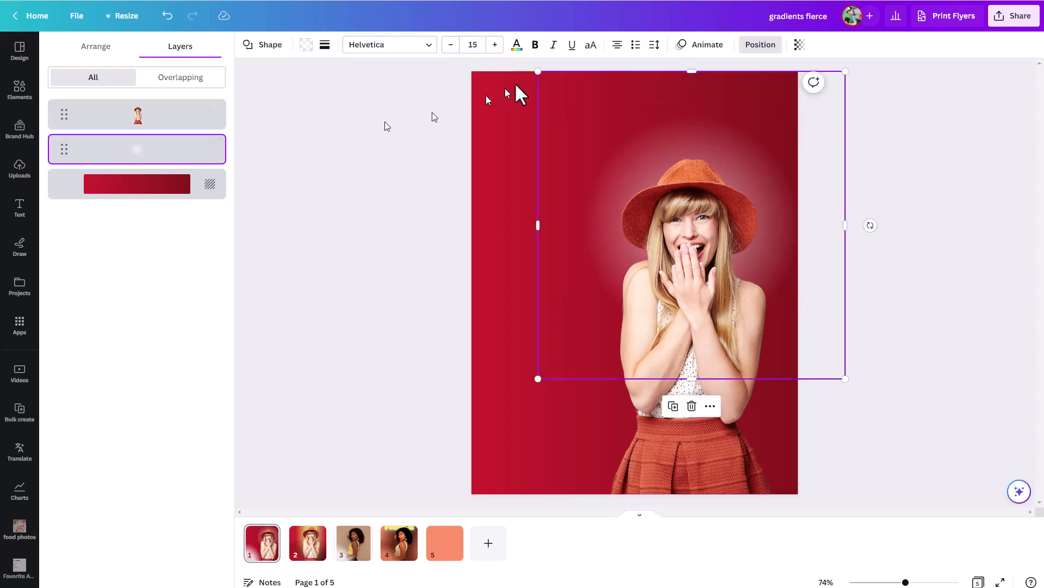
pyautogui.click(797, 45)
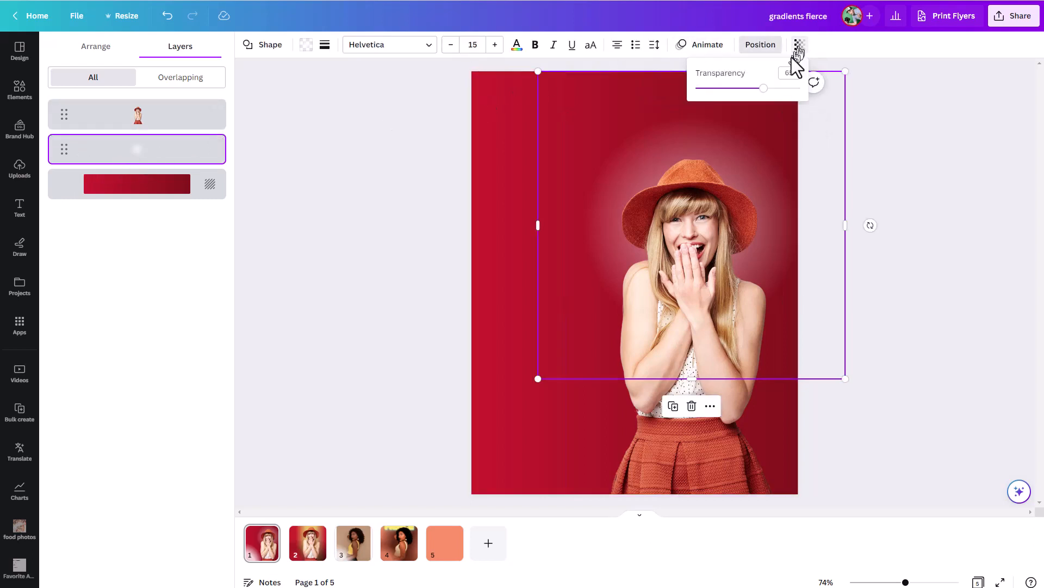
pyautogui.moveTo(755, 88); pyautogui.dragTo(723, 109)
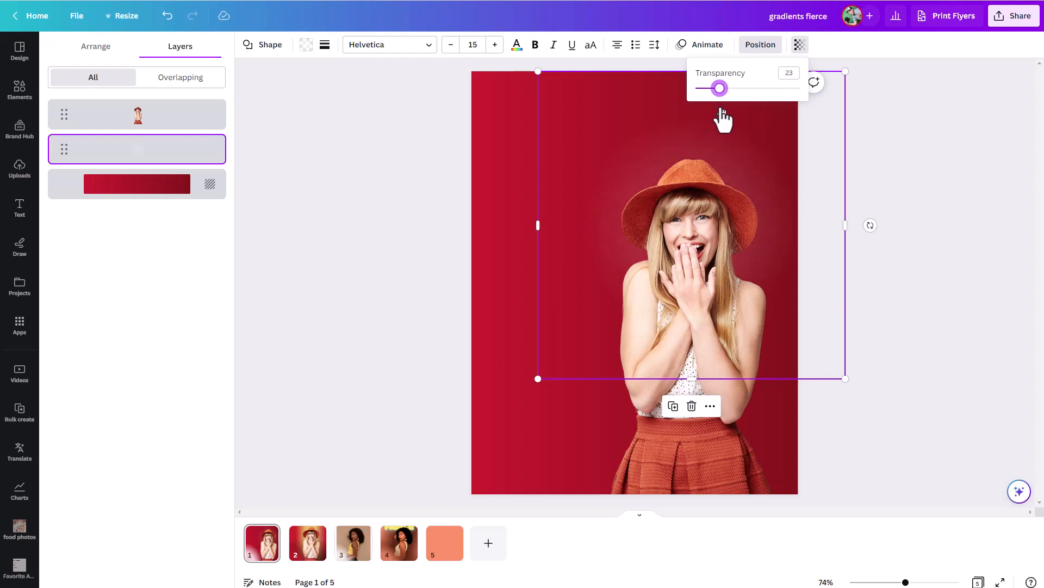
pyautogui.click(941, 271)
pyautogui.click(910, 260)
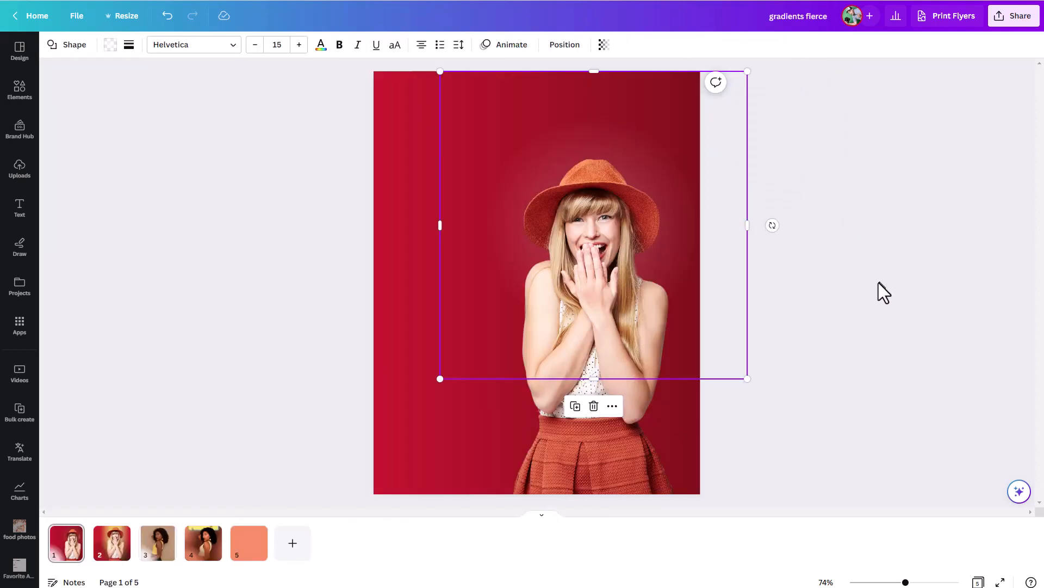
pyautogui.click(853, 278)
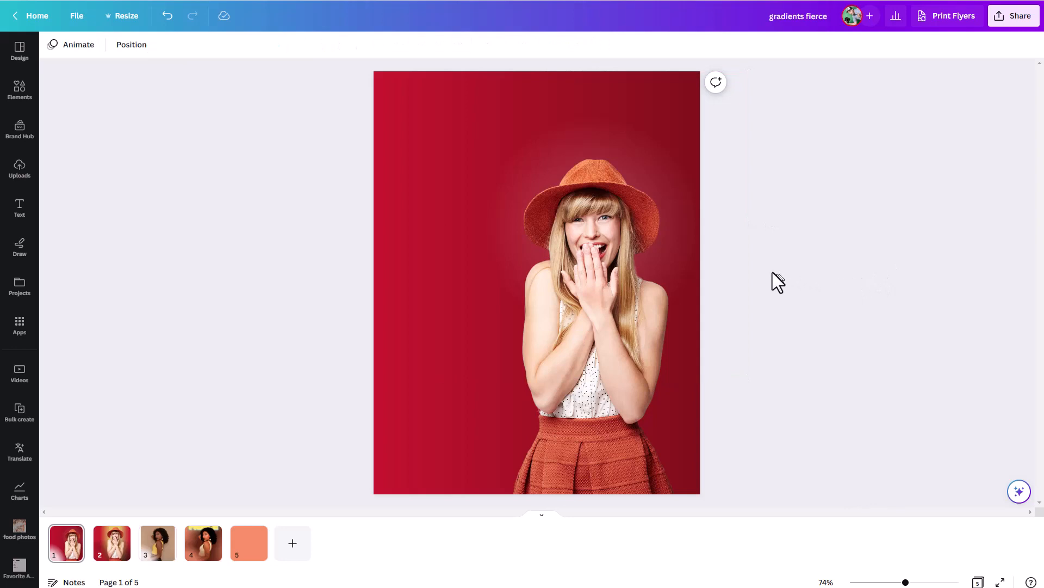
# Add a square to the page and fill it with the document's black-to-transparent linear gradient
pyautogui.press('r')
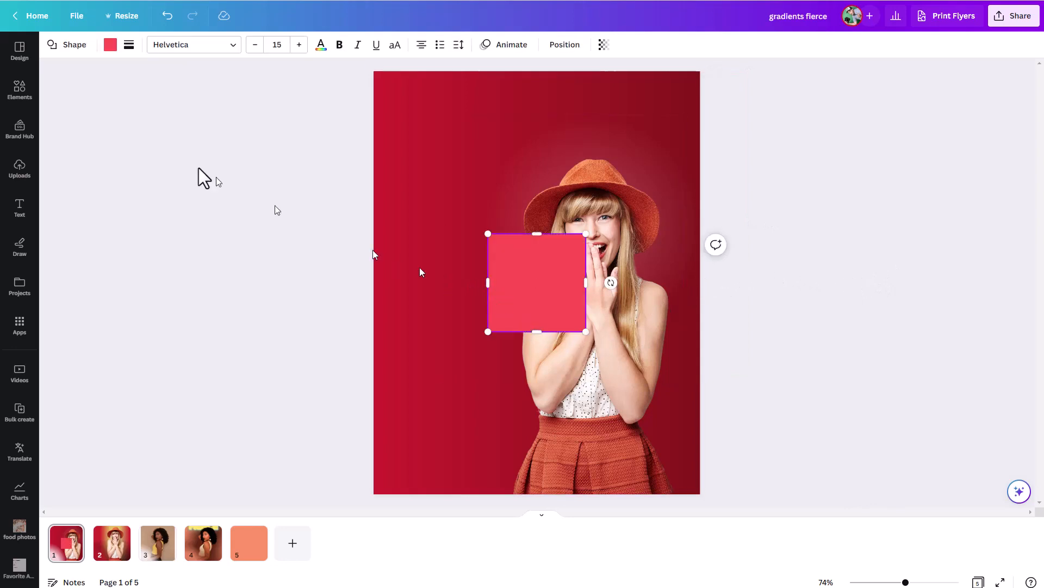
pyautogui.click(110, 45)
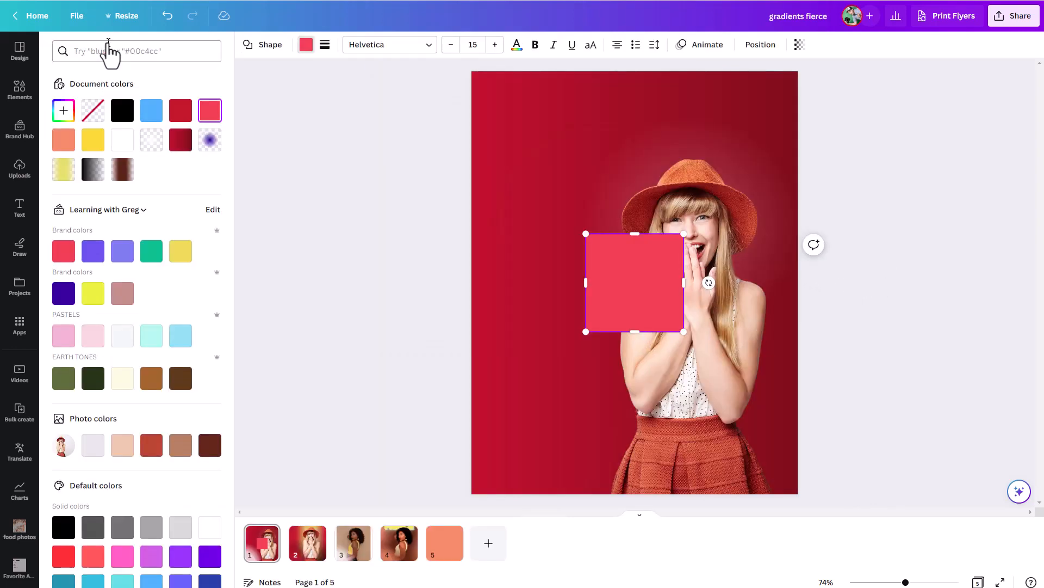
pyautogui.click(90, 171)
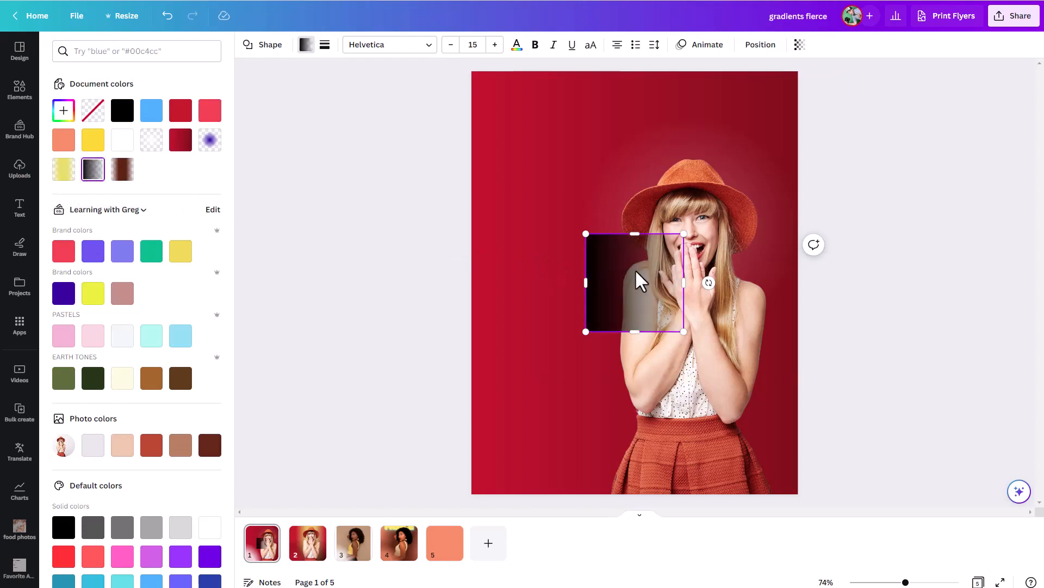
pyautogui.click(93, 171)
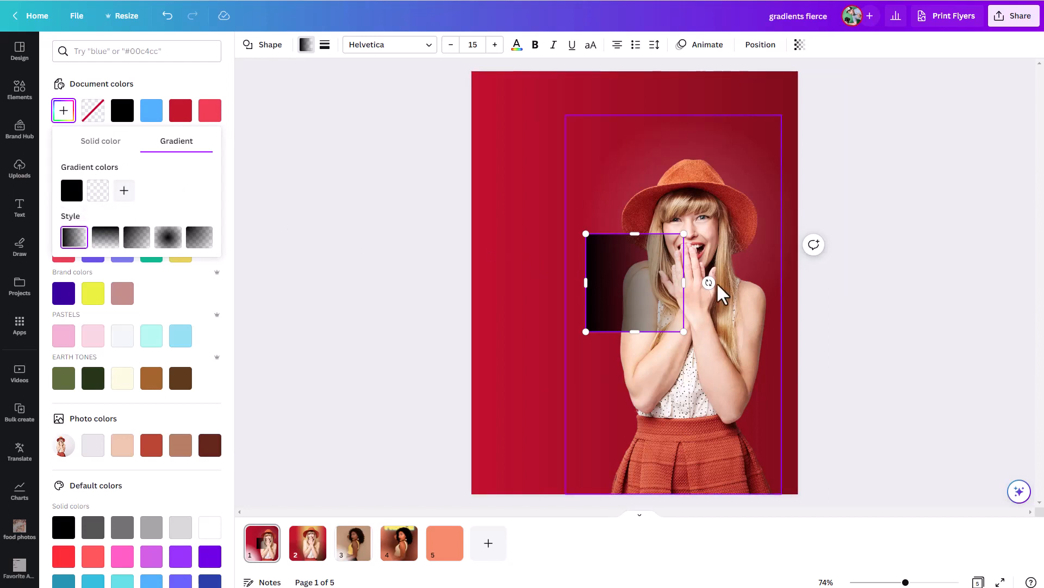
# Rotate the gradient square so black is at the bottom, and stretch it past the page's width over its lower half
pyautogui.moveTo(708, 282); pyautogui.dragTo(673, 228)
pyautogui.moveTo(655, 298); pyautogui.dragTo(839, 352)
pyautogui.moveTo(660, 418); pyautogui.dragTo(650, 505)
pyautogui.moveTo(655, 321); pyautogui.dragTo(651, 259)
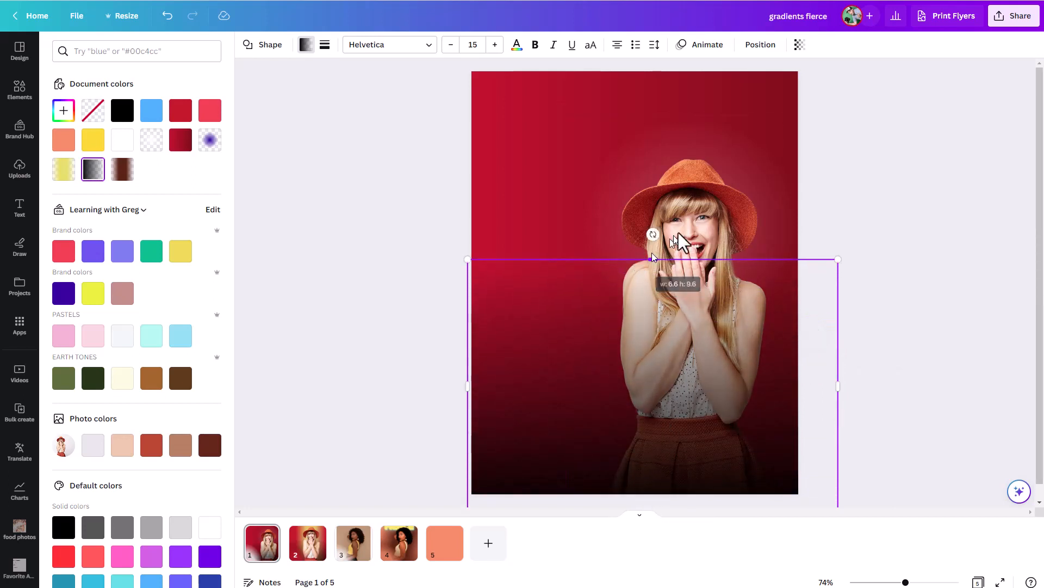
# Set the transparency of the black gradient overlay to 69
pyautogui.click(801, 48)
pyautogui.moveTo(797, 88); pyautogui.dragTo(767, 88)
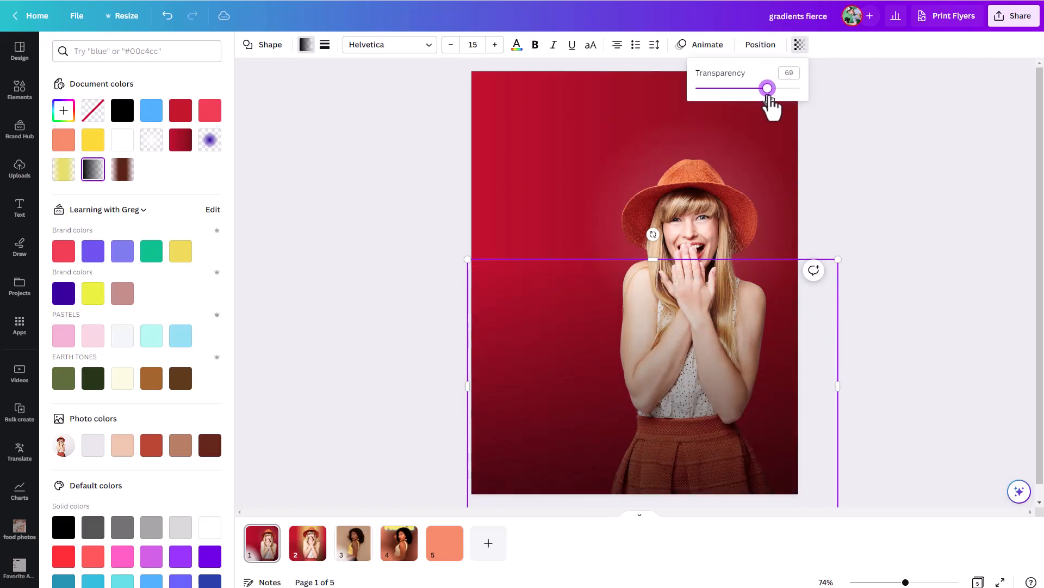
# Deselect the overlay, examine page 2's design and layers, and compare the original photo on page 3 with the finished FIERCE design on page 4
pyautogui.click(527, 191)
pyautogui.click(527, 190)
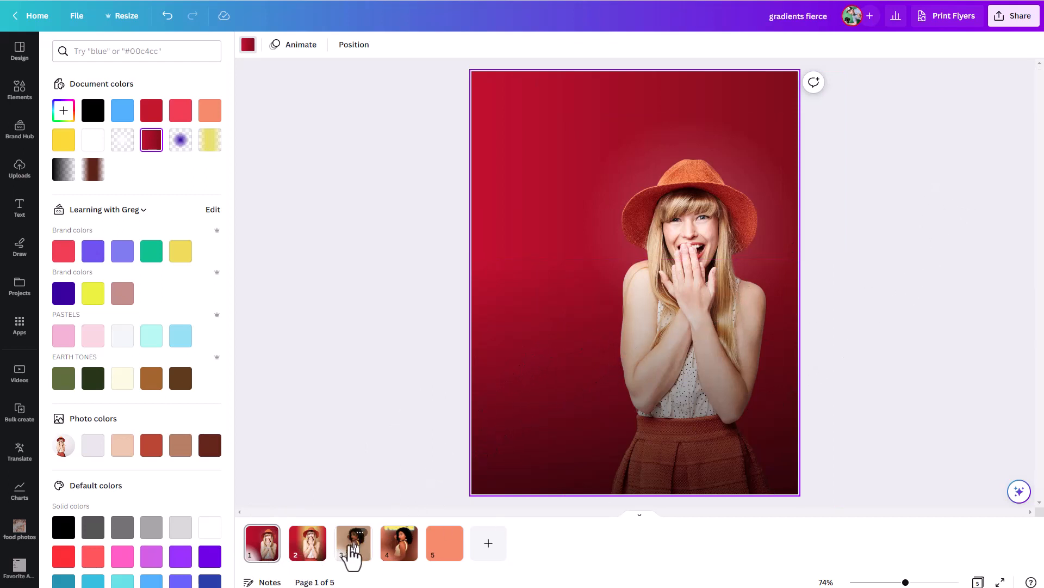
pyautogui.click(302, 558)
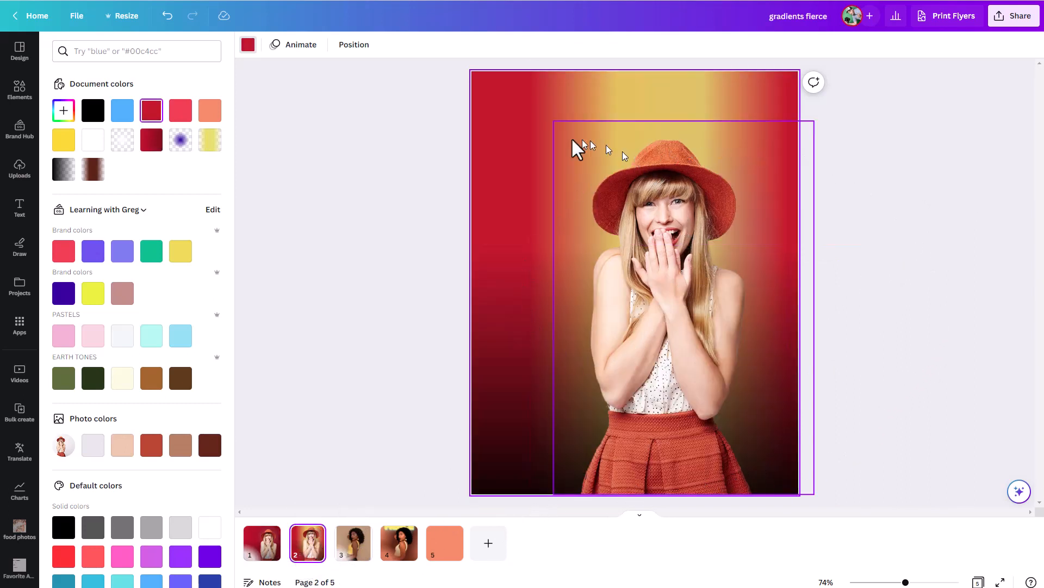
pyautogui.click(353, 47)
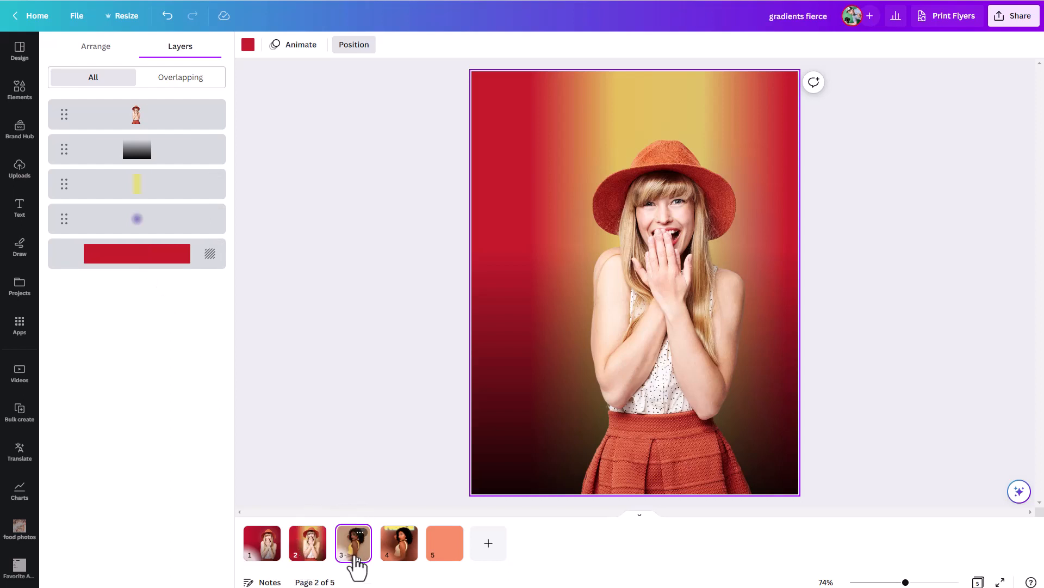
pyautogui.click(356, 561)
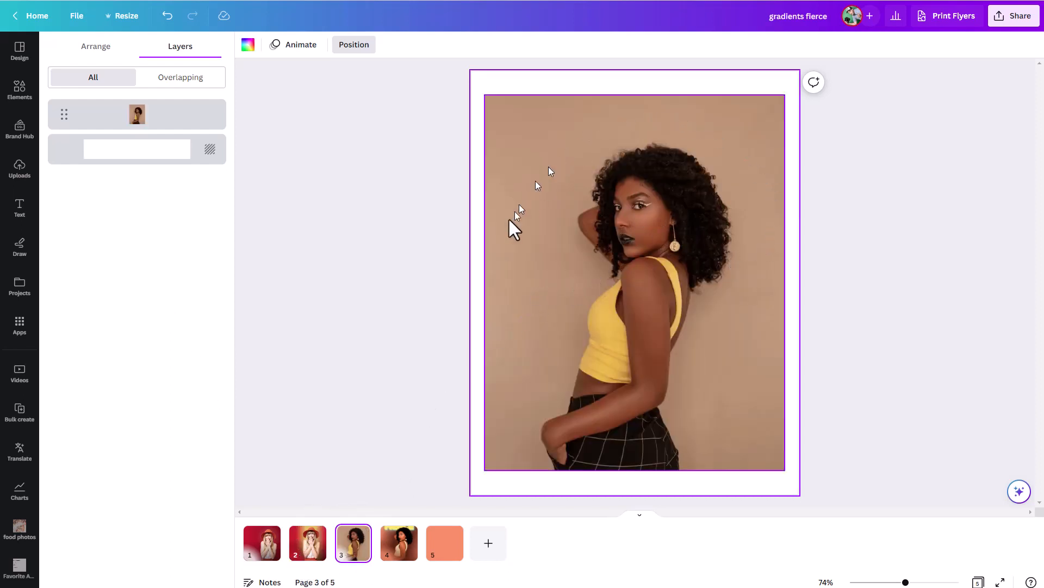
pyautogui.click(400, 543)
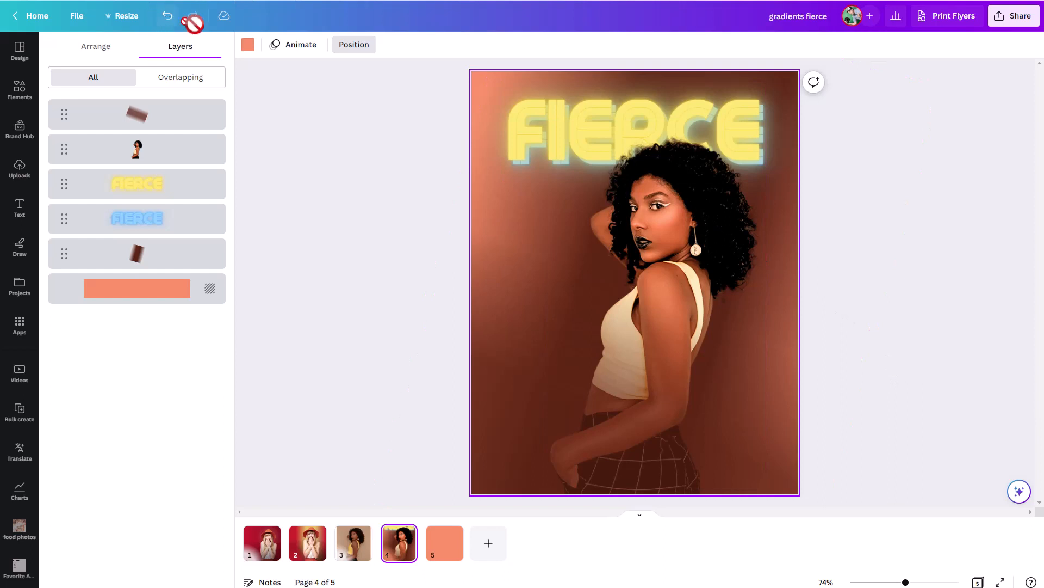
# Change the FIERCE page's solid coral background to a new two-colour gradient
pyautogui.click(247, 47)
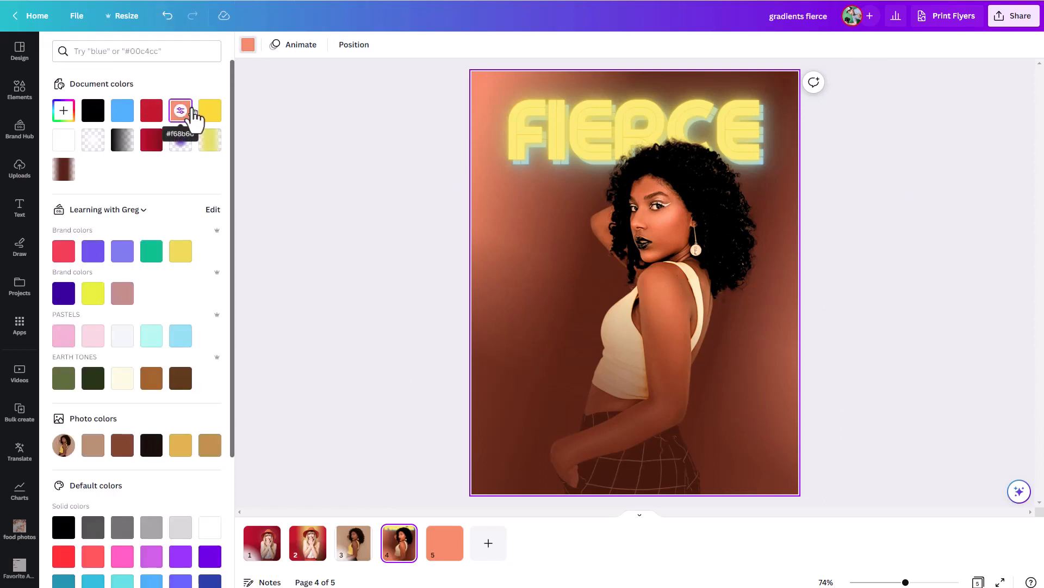
pyautogui.click(63, 111)
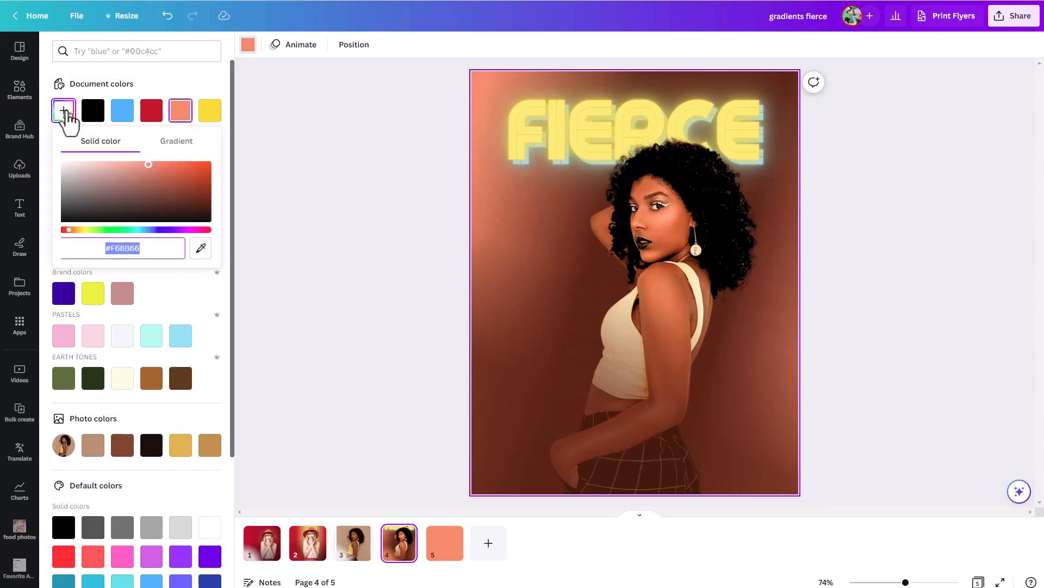
pyautogui.click(177, 144)
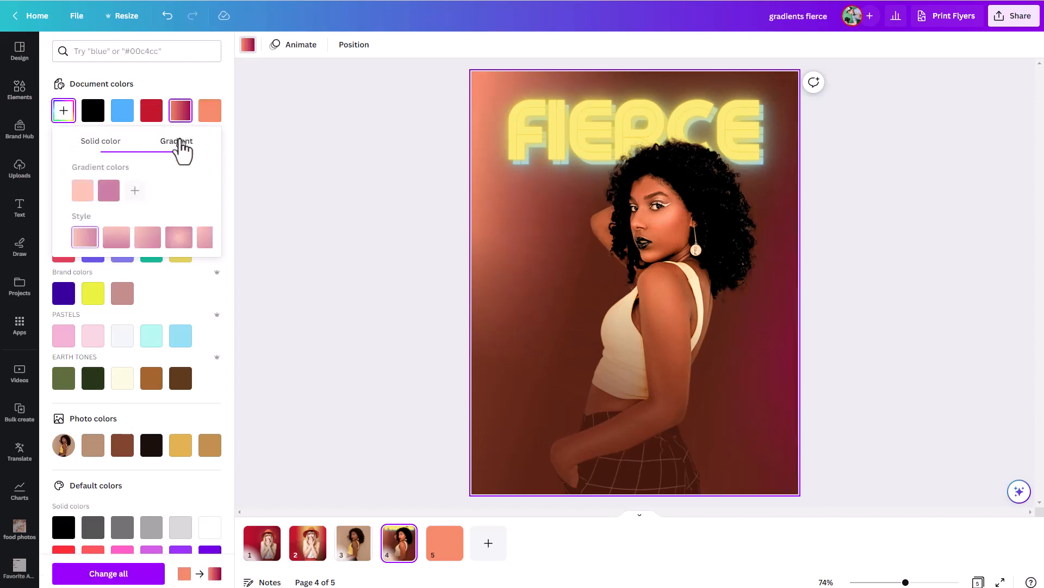